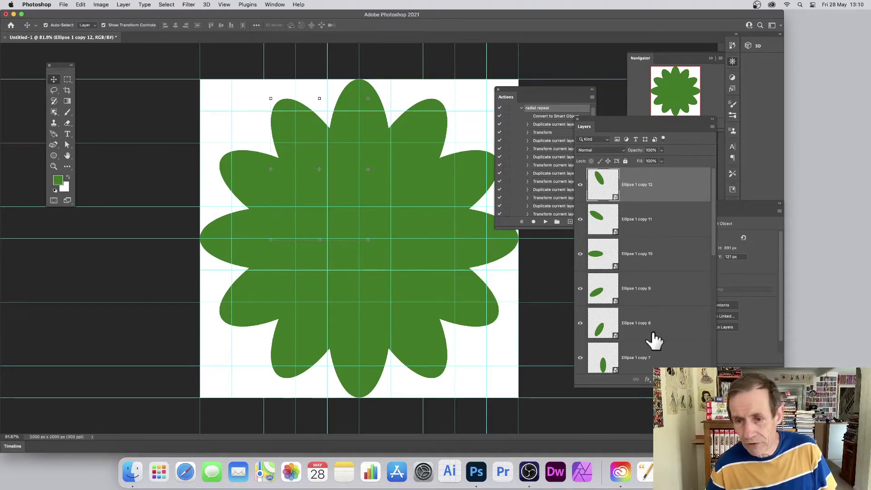
# Step: Delete all the ellipse layers from Ellipse 1 copy 12 down to Ellipse 1, keeping only the background
pyautogui.scroll(-10, 653, 340)
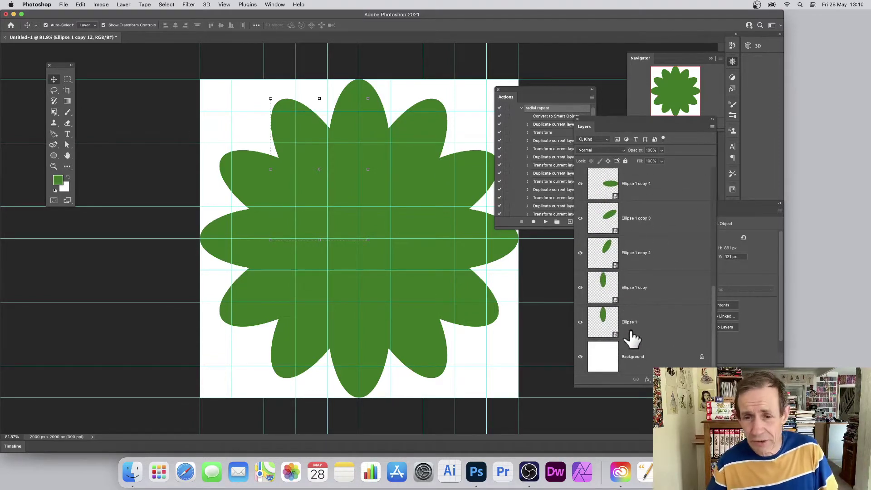
pyautogui.keyDown('shift'); pyautogui.click(631, 330); pyautogui.keyUp('shift')
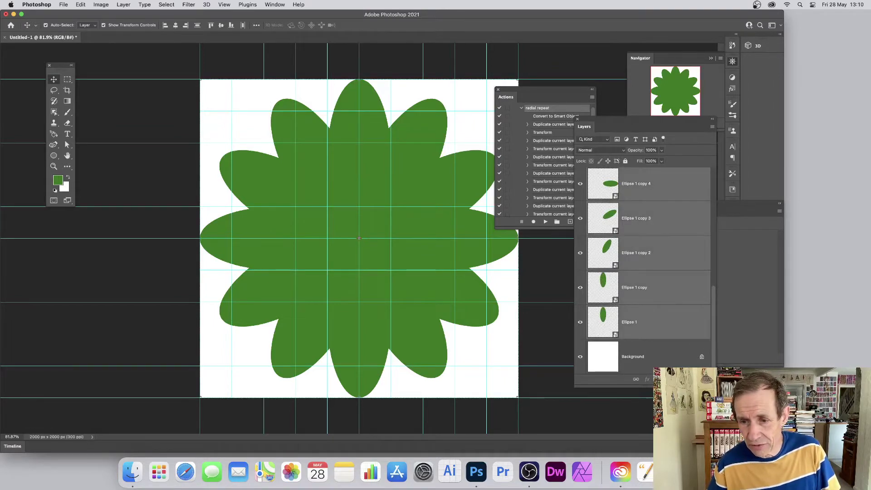
pyautogui.click(701, 379)
pyautogui.click(433, 160)
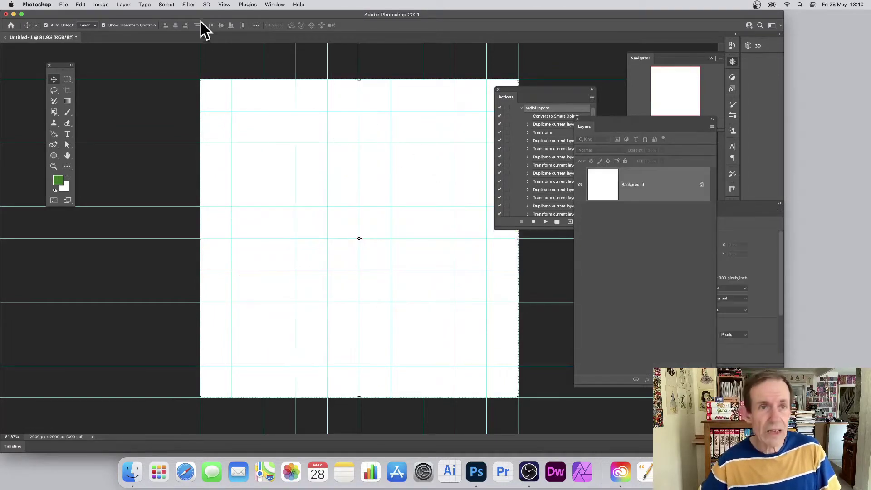
# Step: Create a new guide layout with 10 columns and 10 rows
pyautogui.click(224, 5)
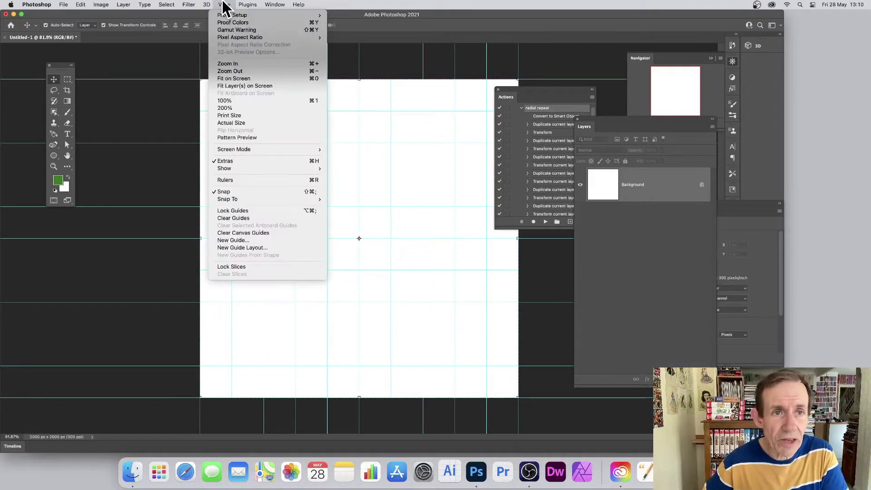
pyautogui.click(265, 248)
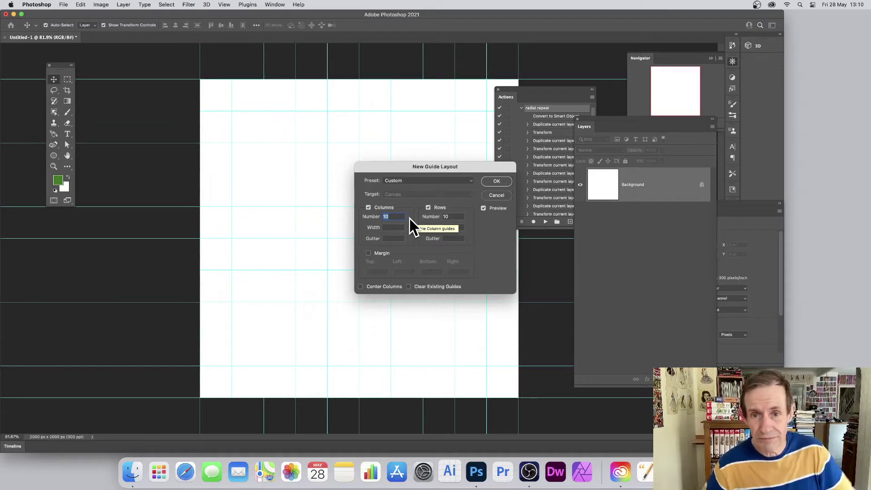
pyautogui.click(497, 181)
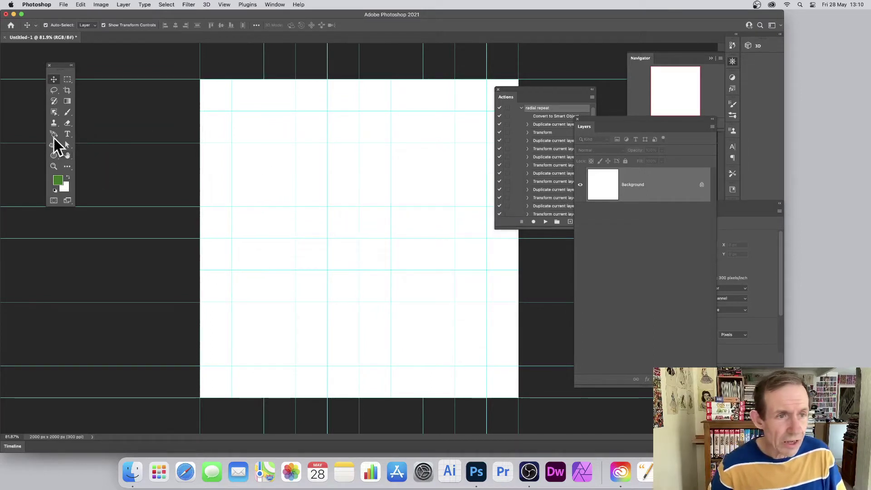
# Step: Draw a green ellipse from the canvas's upper edge to its centre and widen it symmetrically to 400 × 1000 px
pyautogui.click(54, 155)
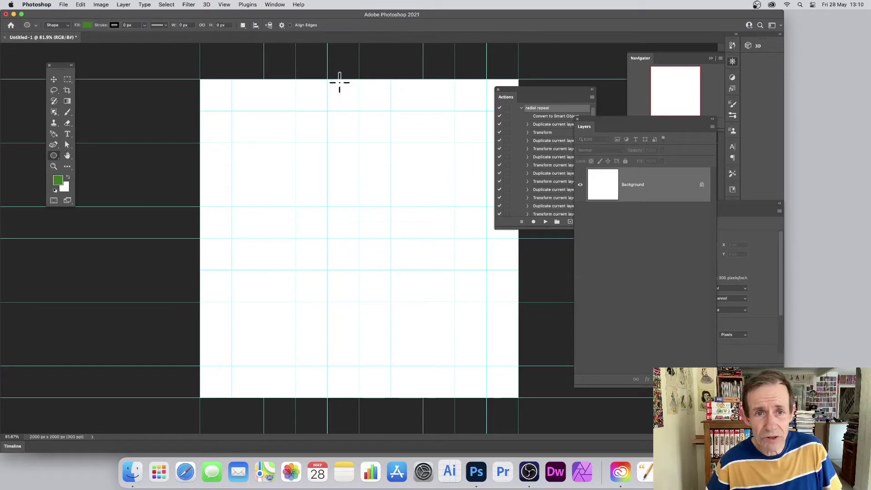
pyautogui.moveTo(340, 79); pyautogui.dragTo(378, 238)
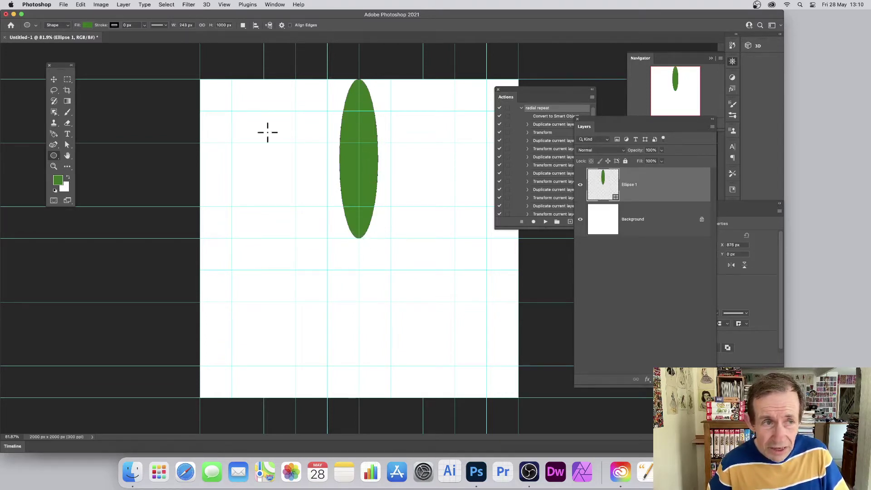
pyautogui.click(54, 79)
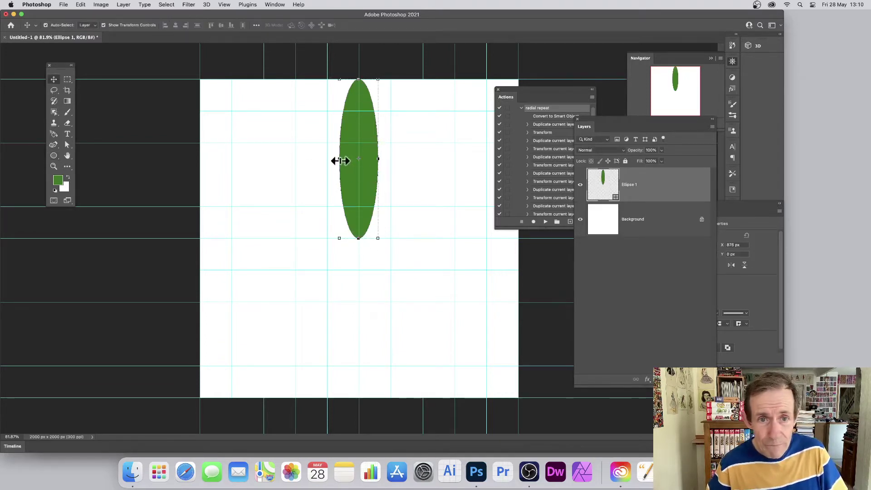
pyautogui.moveTo(339, 159); pyautogui.dragTo(391, 159)
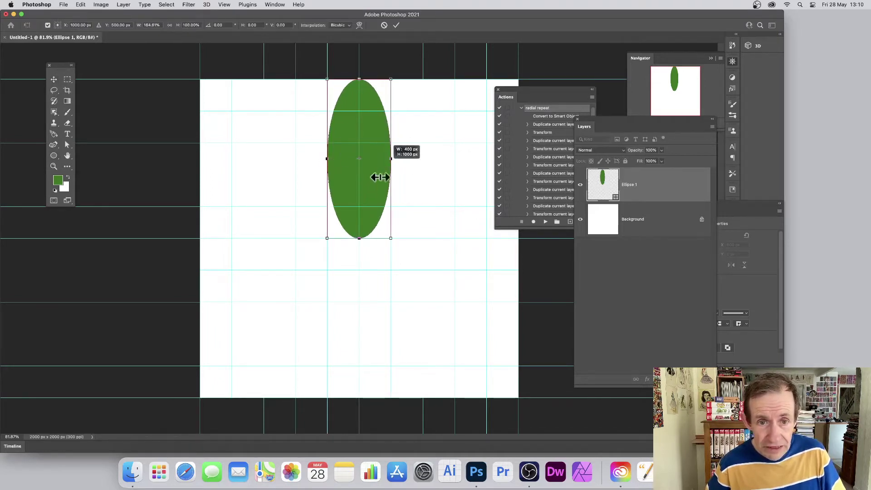
pyautogui.click(398, 25)
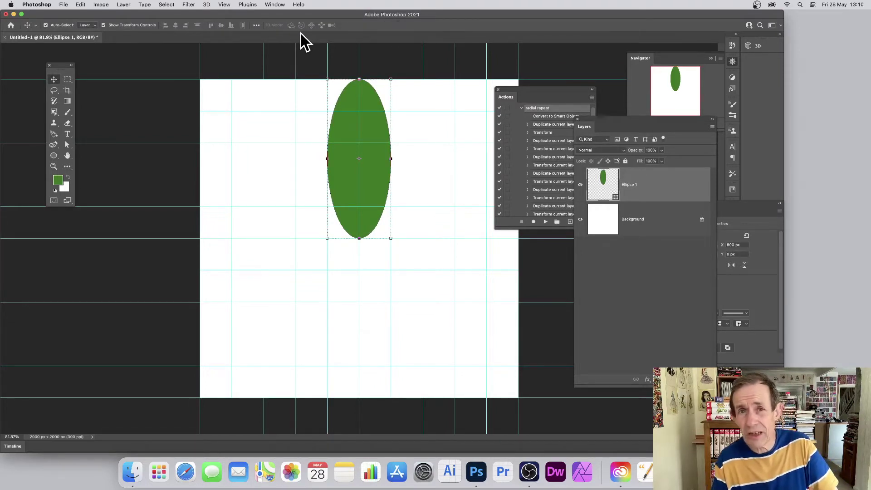
# Step: Convert the ellipse layer to a smart object
pyautogui.click(119, 5)
pyautogui.moveTo(146, 155)
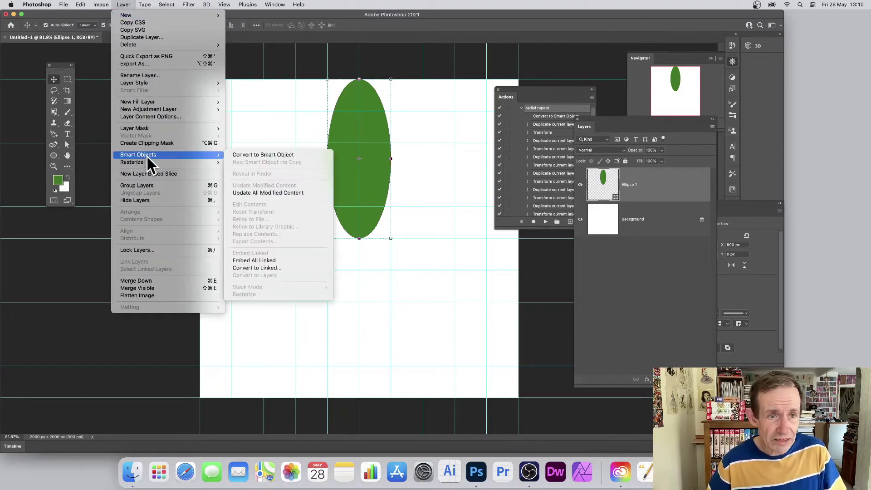
pyautogui.click(290, 155)
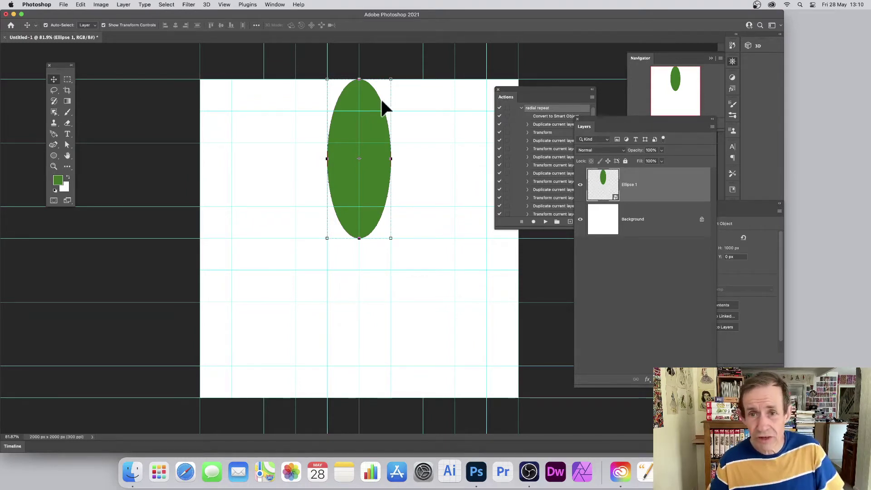
pyautogui.click(274, 5)
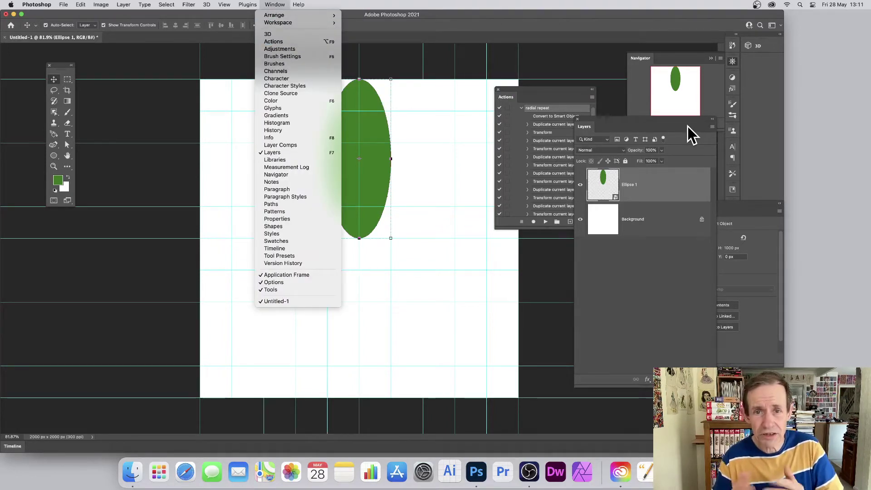
pyautogui.click(412, 20)
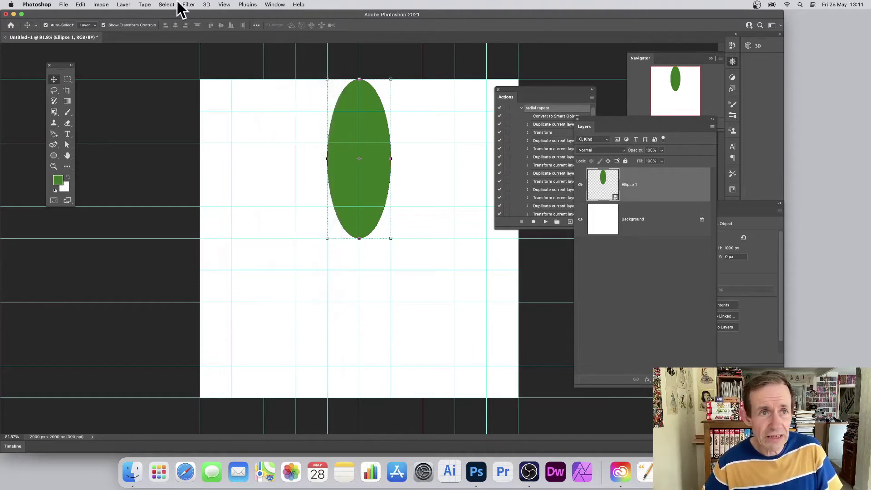
# Step: Duplicate the Ellipse 1 layer within the same document, keeping the suggested name
pyautogui.click(122, 5)
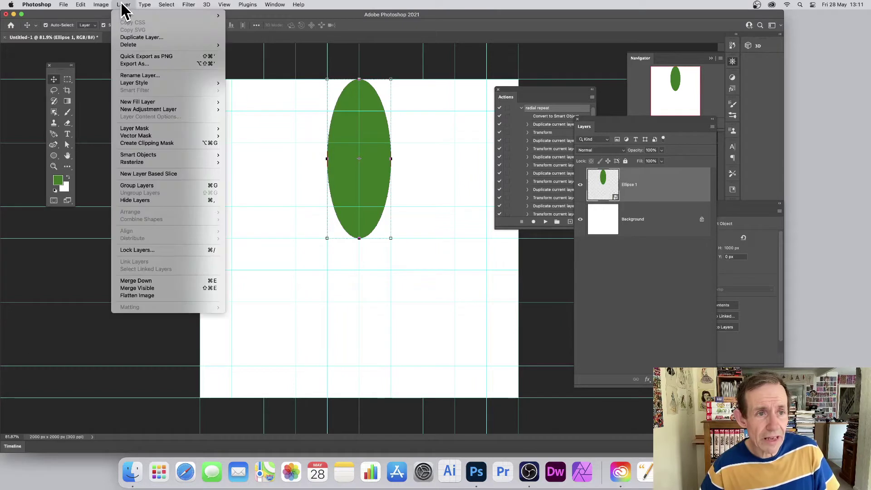
pyautogui.click(130, 38)
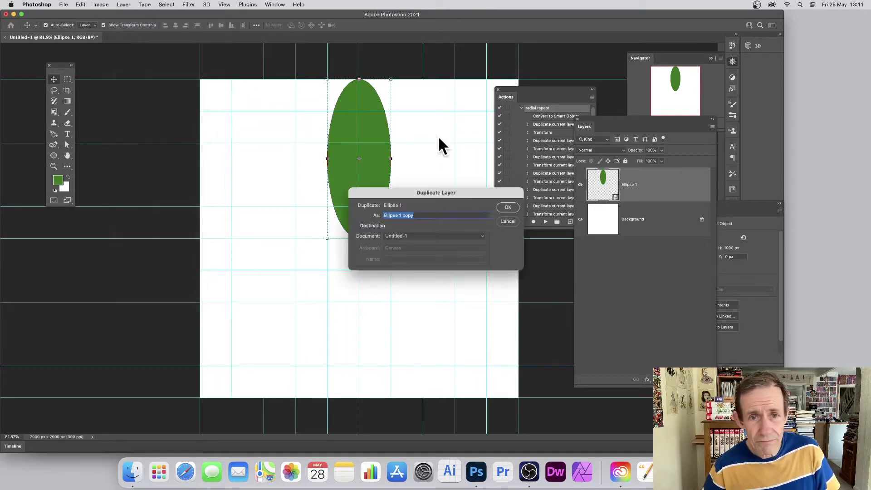
pyautogui.click(516, 208)
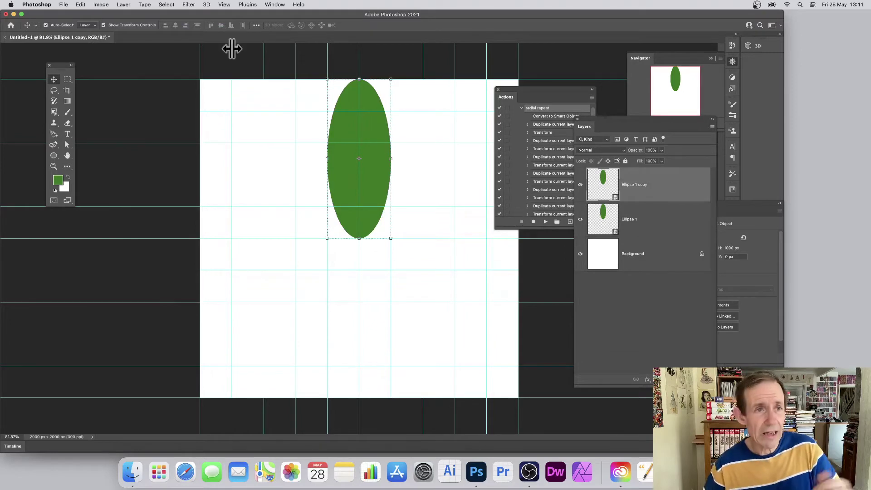
# Step: Rotate the duplicated ellipse 30° around a reference point moved to the canvas centre at 1000, 1000 px
pyautogui.click(80, 5)
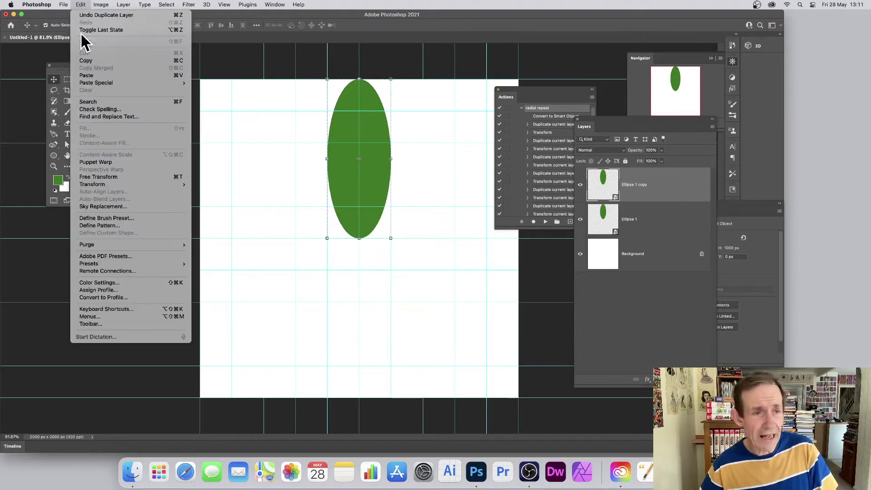
pyautogui.moveTo(123, 184)
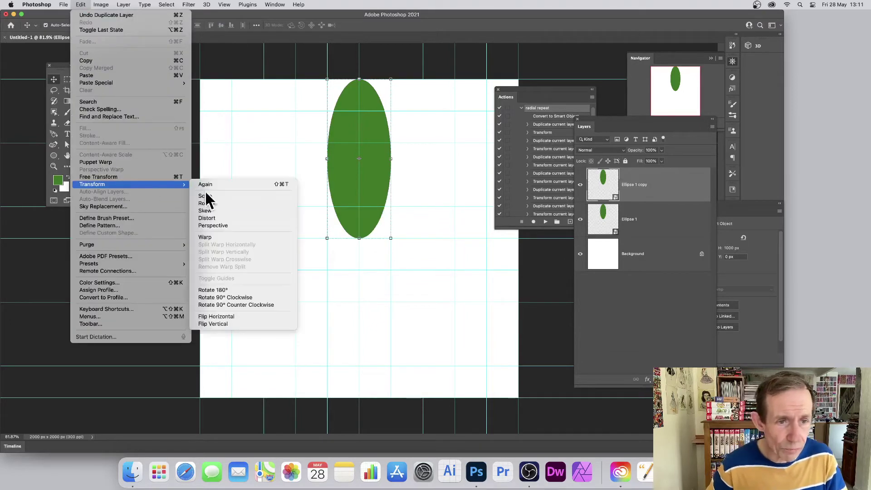
pyautogui.click(242, 202)
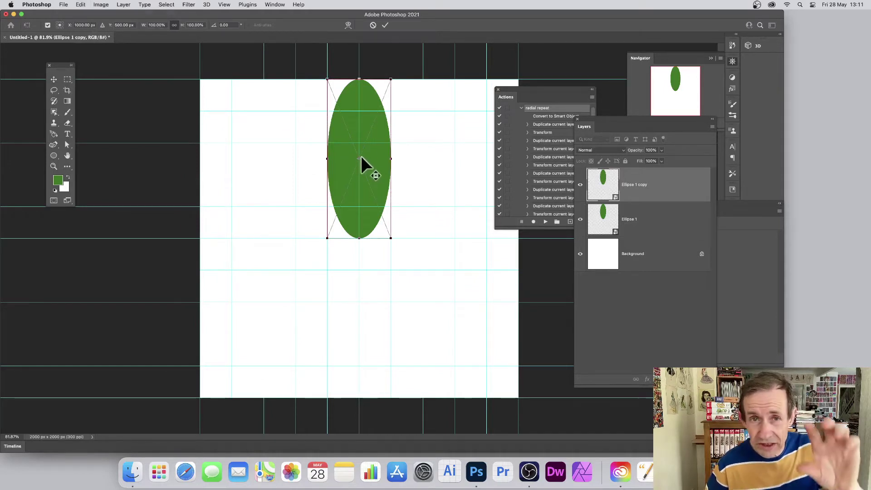
pyautogui.moveTo(361, 157); pyautogui.dragTo(359, 239)
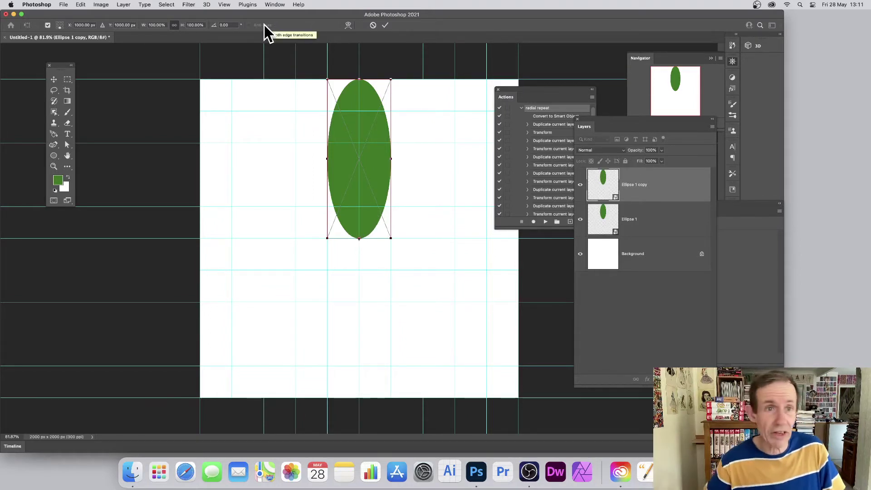
pyautogui.click(230, 26)
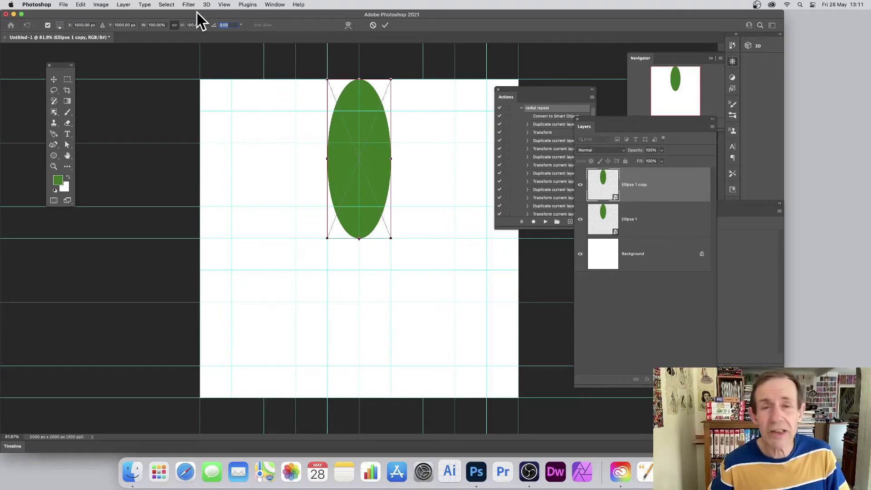
pyautogui.write('30')
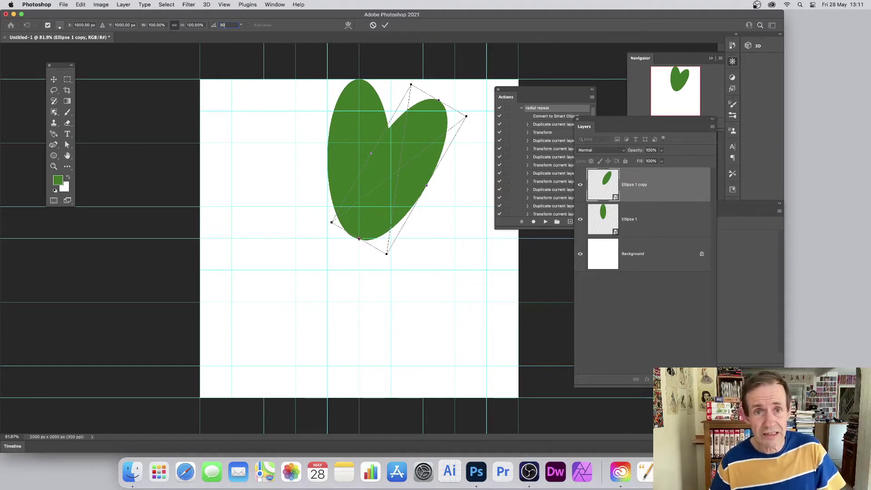
pyautogui.click(384, 25)
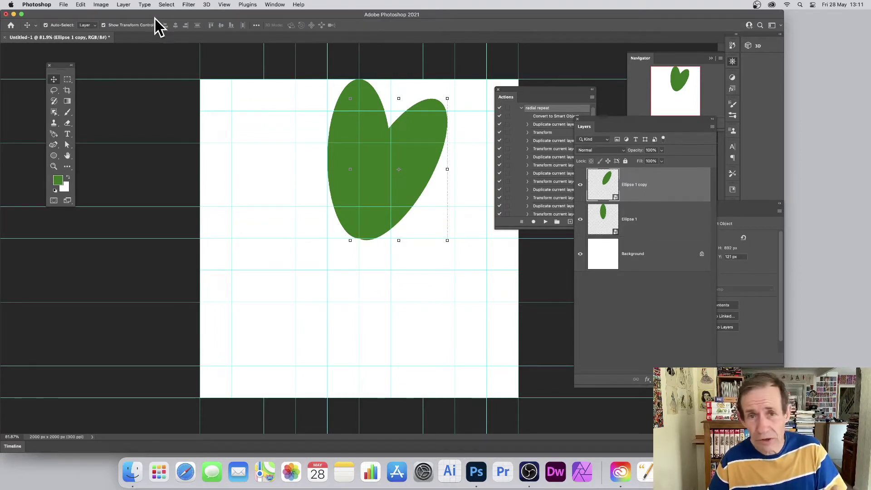
# Step: Duplicate the rotated Ellipse 1 copy layer within the same document
pyautogui.click(123, 6)
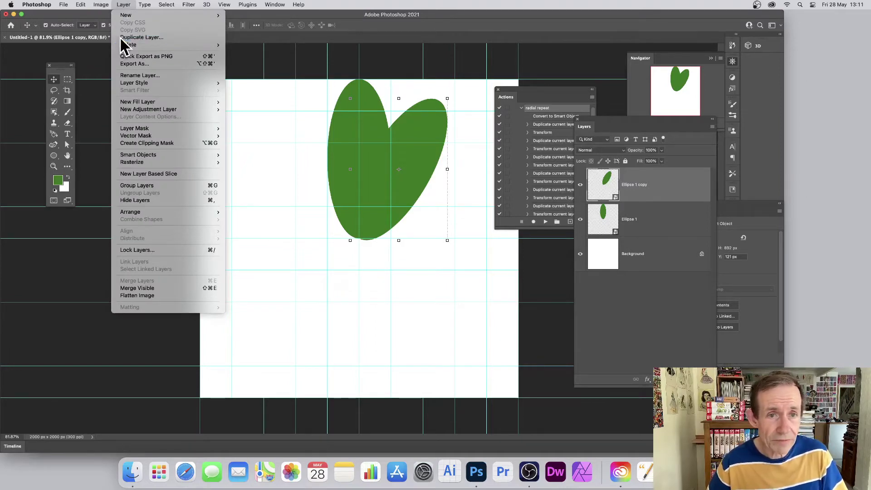
pyautogui.click(141, 38)
pyautogui.click(508, 209)
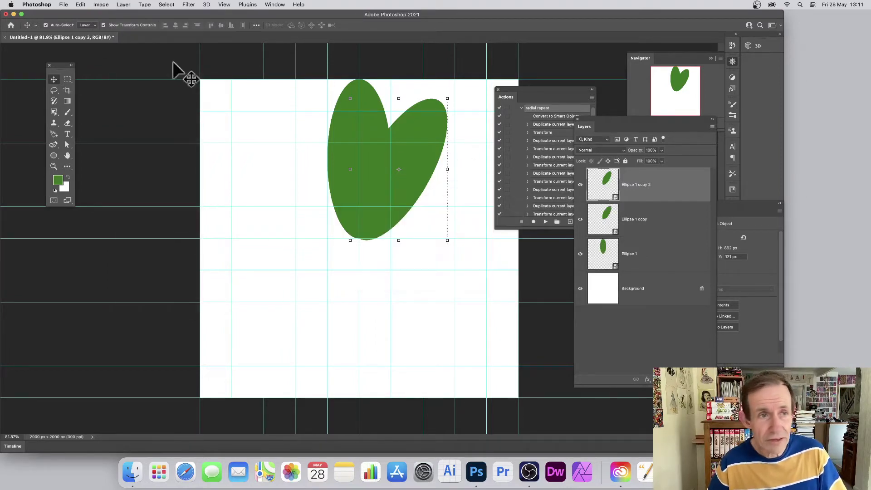
# Step: Set the second copy's rotation angle to 60° with its reference point moved to the canvas centre
pyautogui.click(82, 6)
pyautogui.moveTo(102, 186)
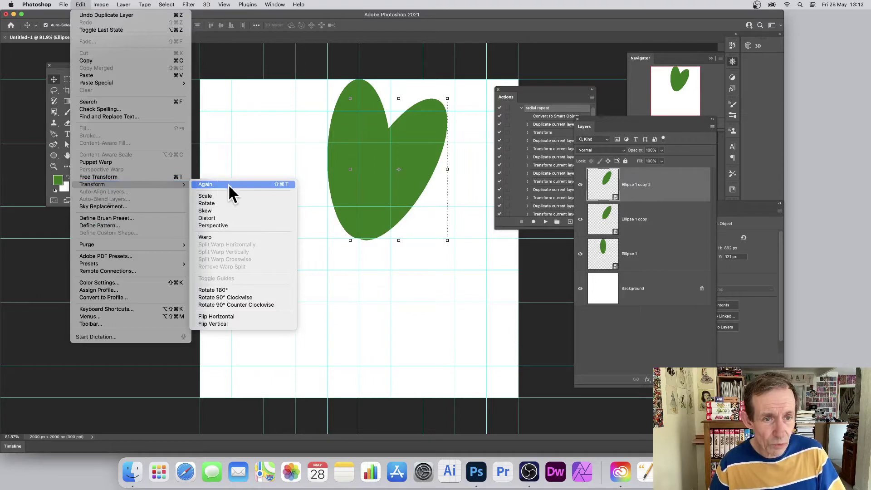
pyautogui.click(248, 205)
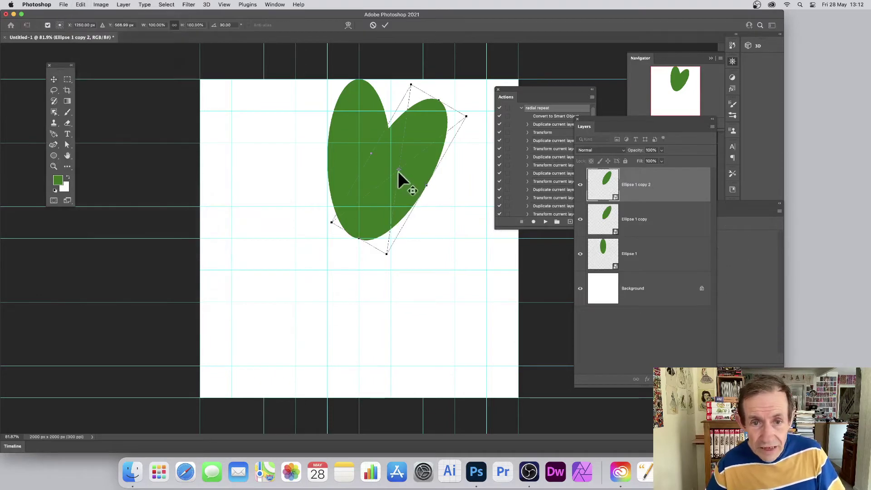
pyautogui.moveTo(398, 168); pyautogui.dragTo(360, 240)
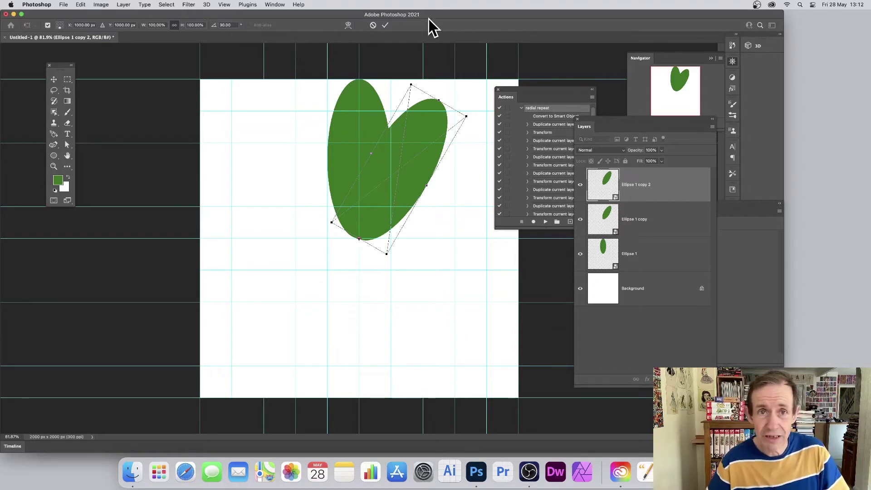
pyautogui.click(227, 25)
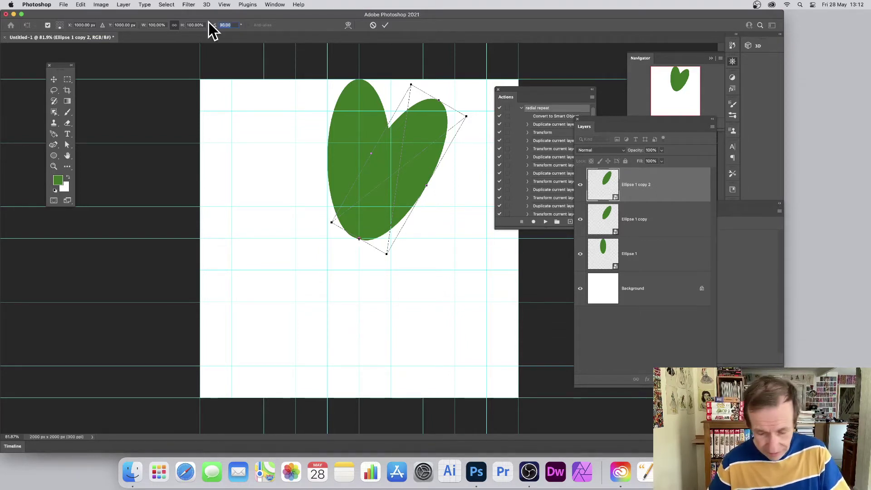
pyautogui.write('60')
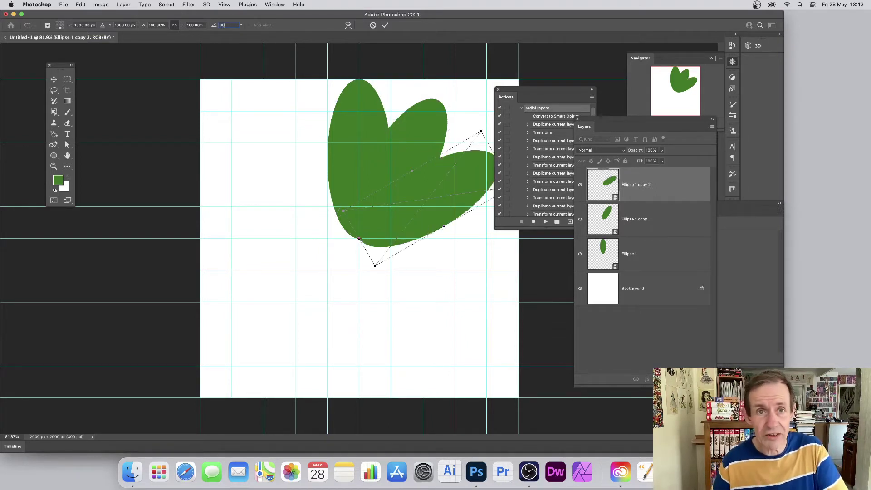
pyautogui.click(385, 26)
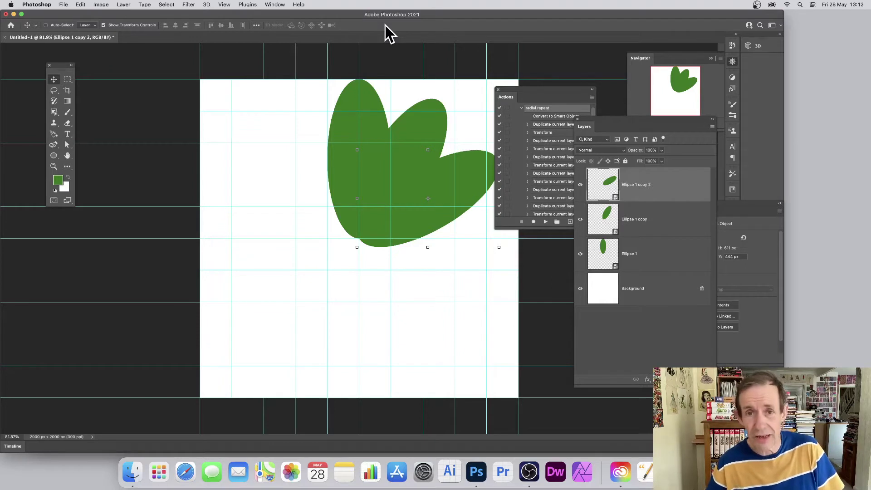
# Step: Undo both ellipse duplications and rotations as well as the smart object conversion
pyautogui.press('super+z')
pyautogui.press('super+z')
pyautogui.press('super+z')
pyautogui.press('super+z')
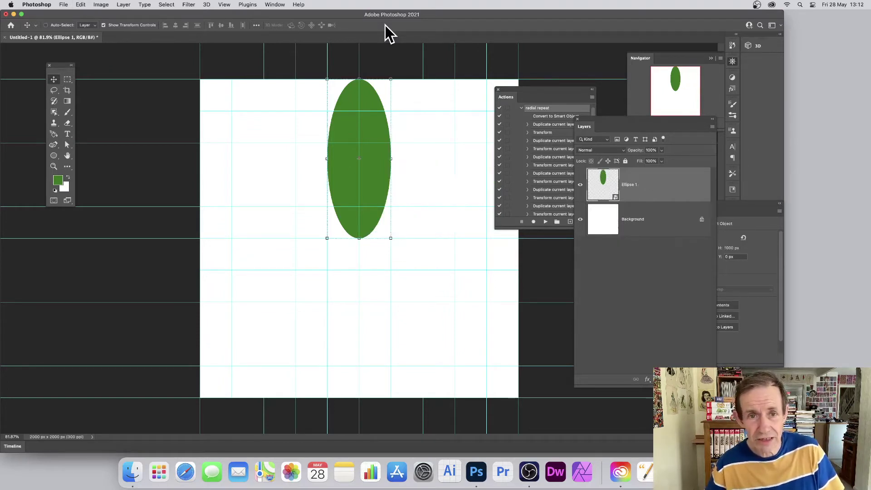
pyautogui.press('super+z')
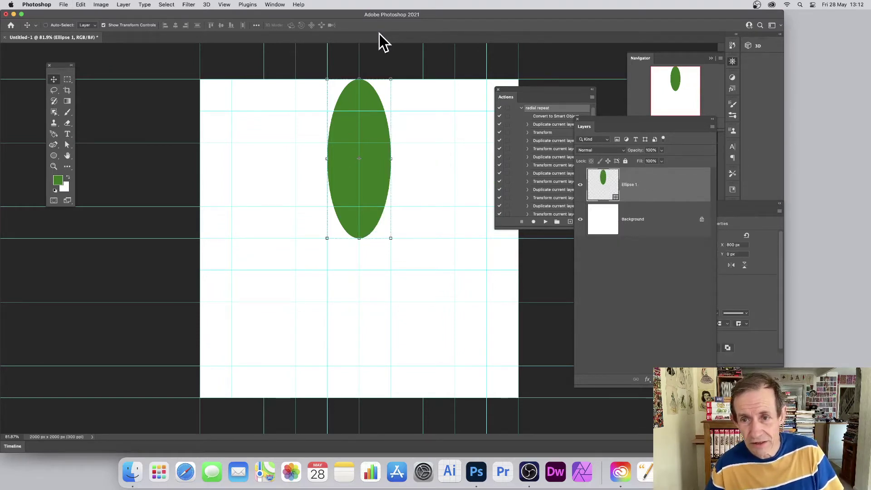
# Step: Narrow the green ellipse about its vertical centre line, then remove the shape so that only the background remains
pyautogui.press('super+z')
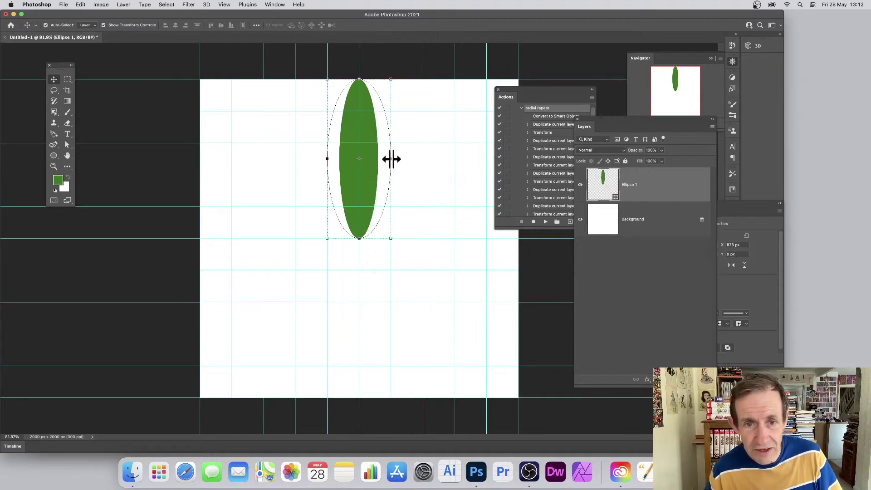
pyautogui.click(389, 166)
pyautogui.click(347, 152)
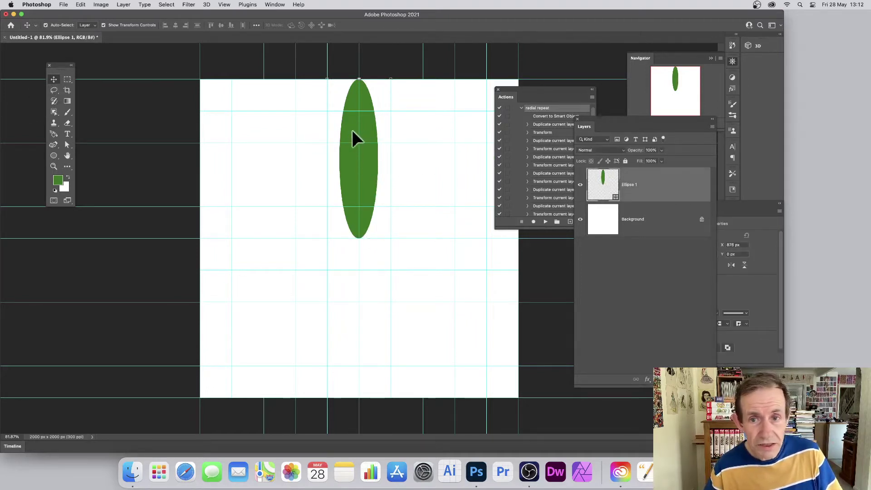
pyautogui.moveTo(350, 131); pyautogui.dragTo(346, 131)
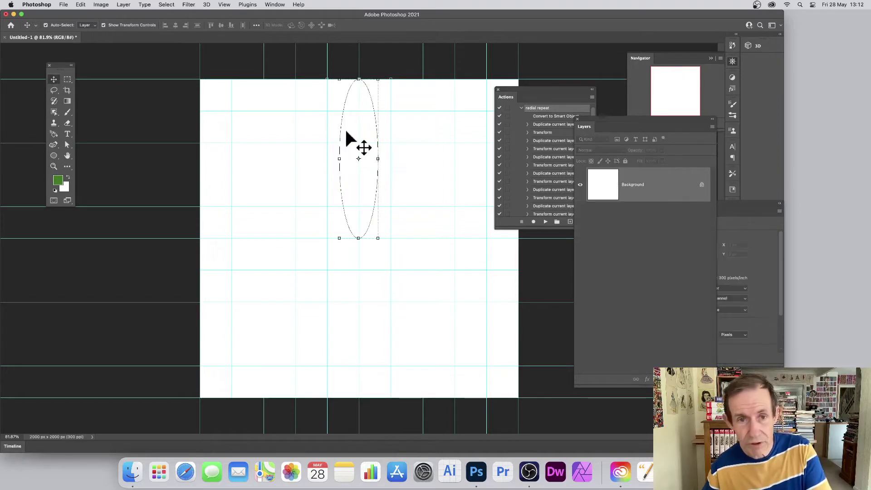
# Step: Draw a 174 × 1000 px green ellipse from the canvas's upper edge to its centre and widen it symmetrically to the neighbouring vertical guides
pyautogui.click(54, 156)
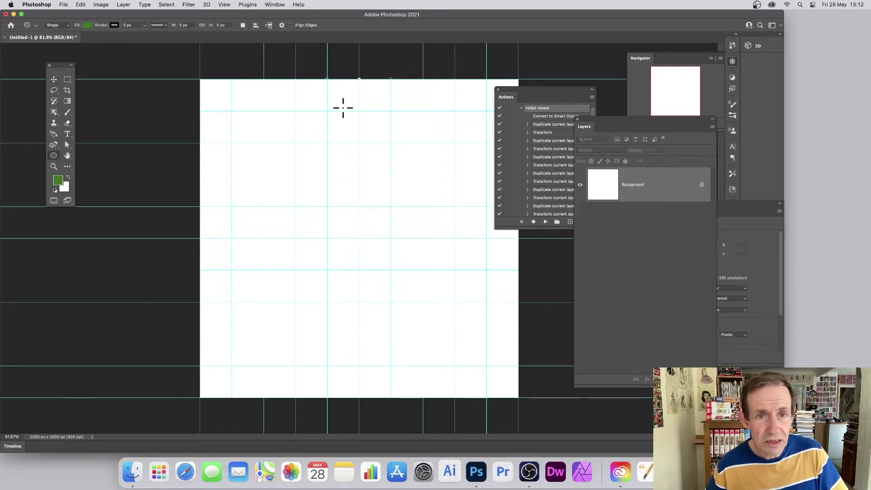
pyautogui.moveTo(344, 79); pyautogui.dragTo(373, 238)
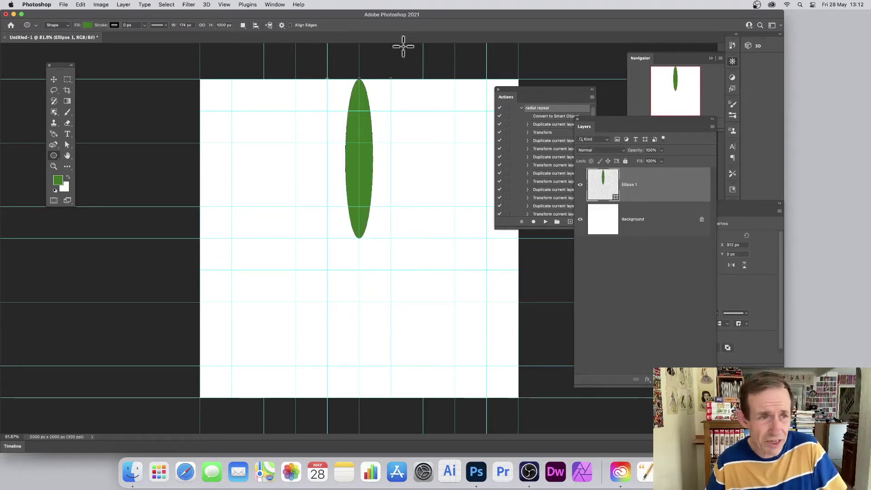
pyautogui.press('super+t')
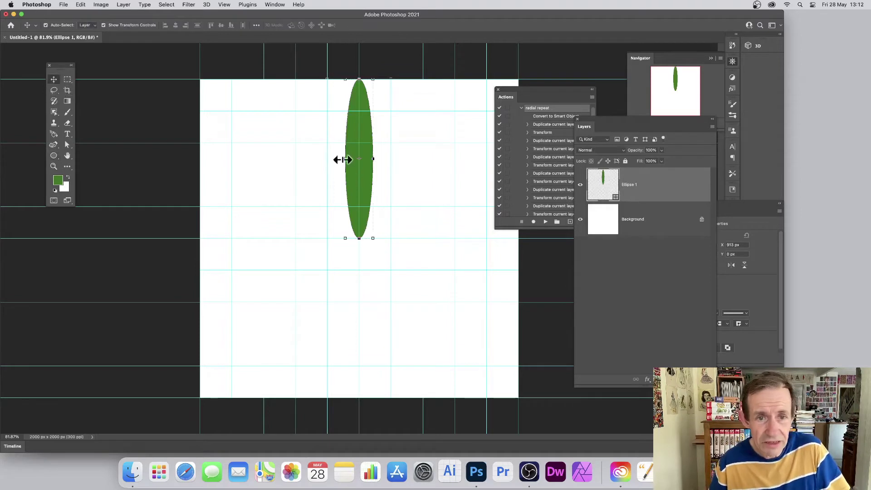
pyautogui.moveTo(340, 157); pyautogui.dragTo(331, 159)
pyautogui.moveTo(332, 158); pyautogui.dragTo(388, 159)
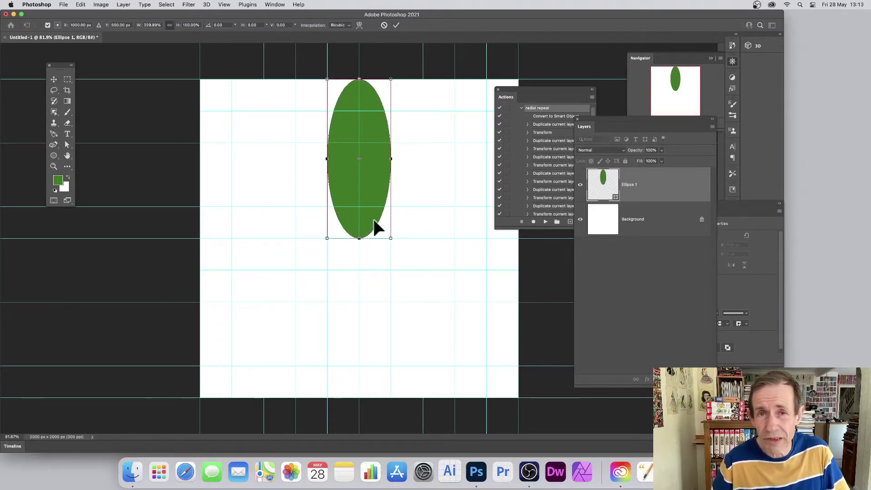
pyautogui.click(396, 25)
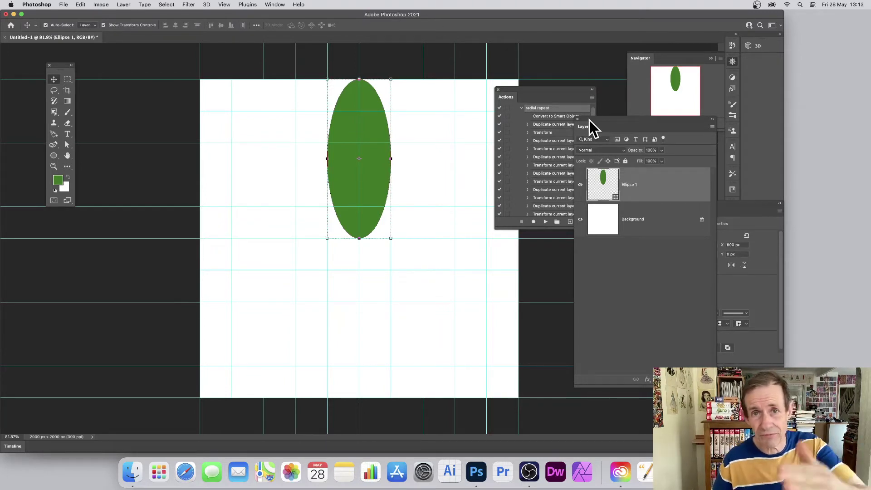
# Step: Run the recorded radial repeat action on the Ellipse 1 layer
pyautogui.click(540, 91)
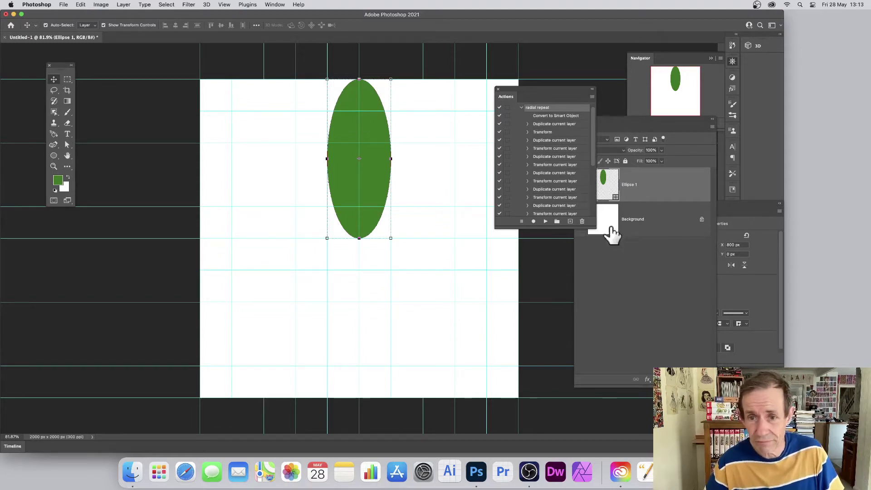
pyautogui.click(545, 221)
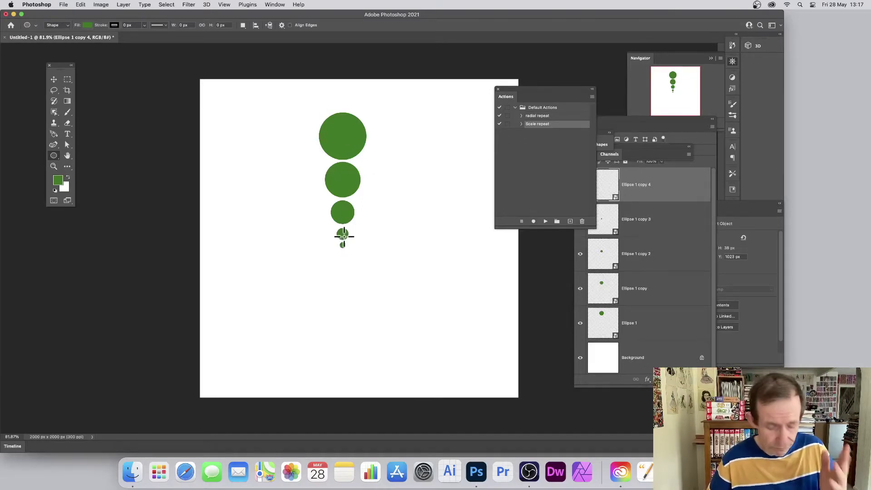
# Step: Undo the whole scaled column of green circles, including the original circle, until only the Background layer is left
pyautogui.press('super+alt+shift+t')
pyautogui.press('super+z')
pyautogui.press('super+z')
pyautogui.press('super+z')
pyautogui.press('super+z')
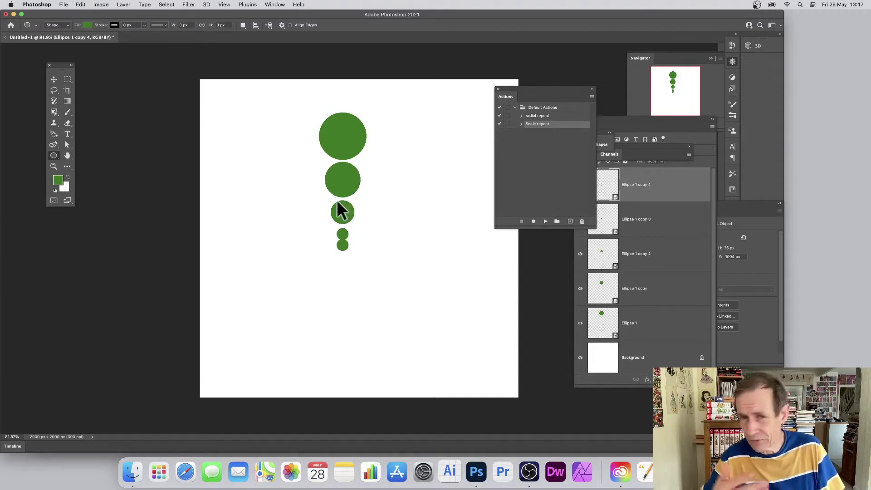
pyautogui.press('super+z')
pyautogui.press('super+z')
pyautogui.press('super+z')
pyautogui.press('super+z')
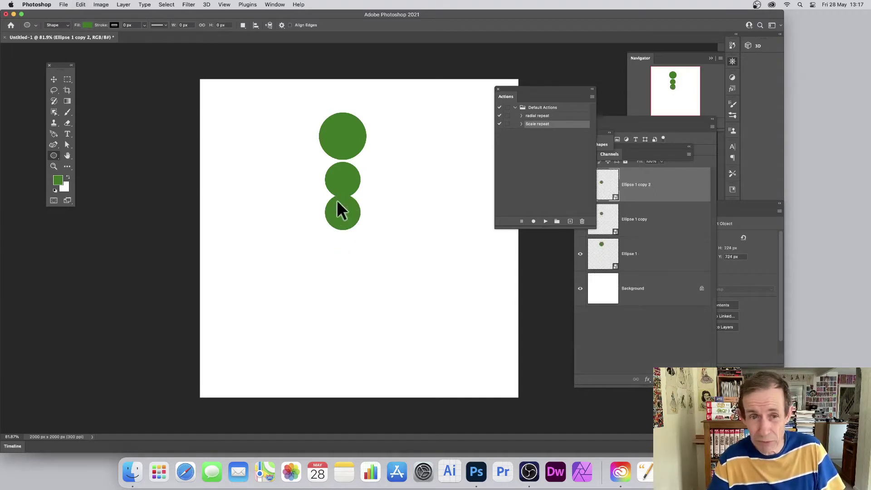
pyautogui.press('super+shift+z')
pyautogui.press('super+shift+z')
pyautogui.press('super+shift+z')
pyautogui.press('super+shift+z')
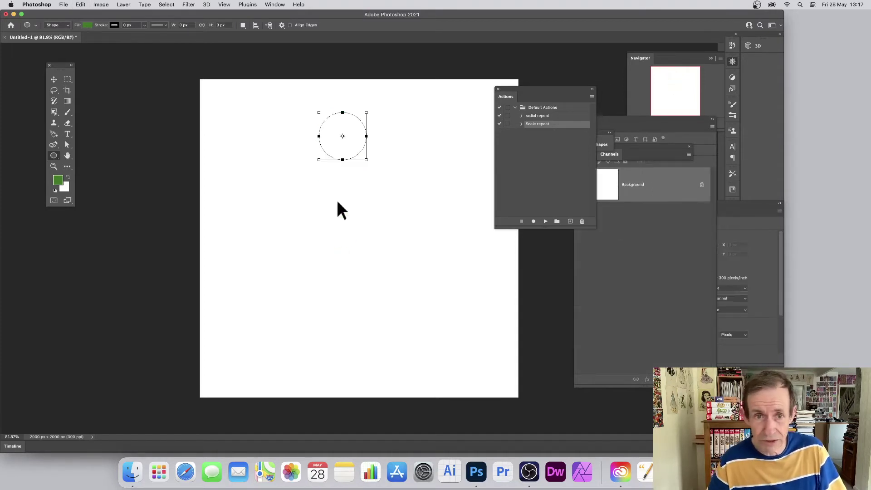
pyautogui.press('super+z')
pyautogui.press('super+z')
pyautogui.press('super+z')
pyautogui.press('super+z')
pyautogui.press('super+z')
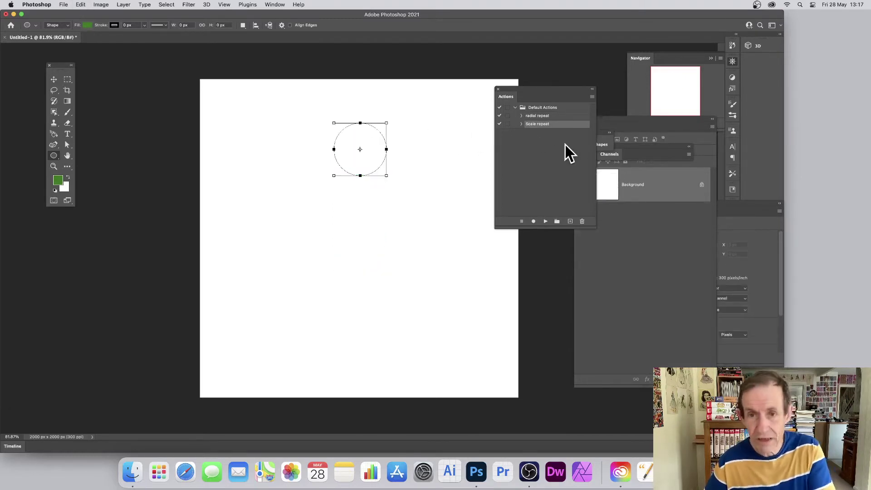
# Step: Expand the Scale repeat action to show its recorded steps and draw a green 430 × 430 px circle in the canvas's upper area
pyautogui.click(532, 150)
pyautogui.click(521, 124)
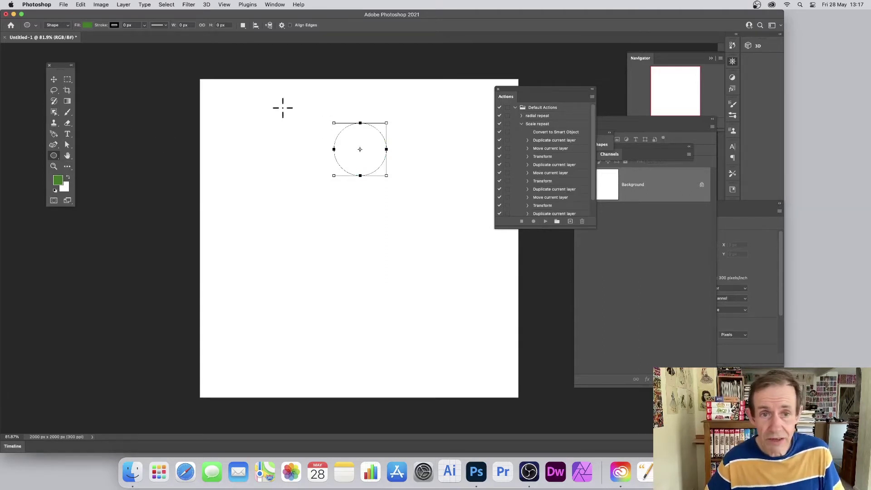
pyautogui.moveTo(273, 110); pyautogui.dragTo(343, 178)
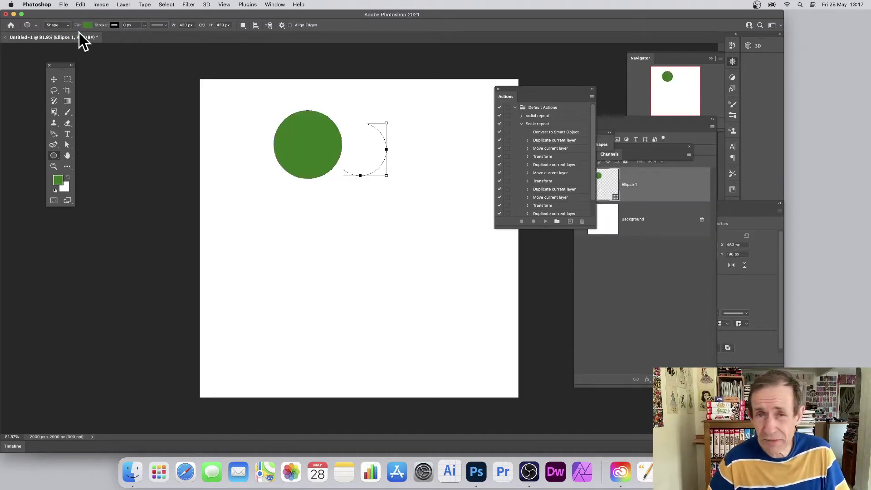
# Step: Convert the Ellipse 1 circle layer to a smart object
pyautogui.click(53, 79)
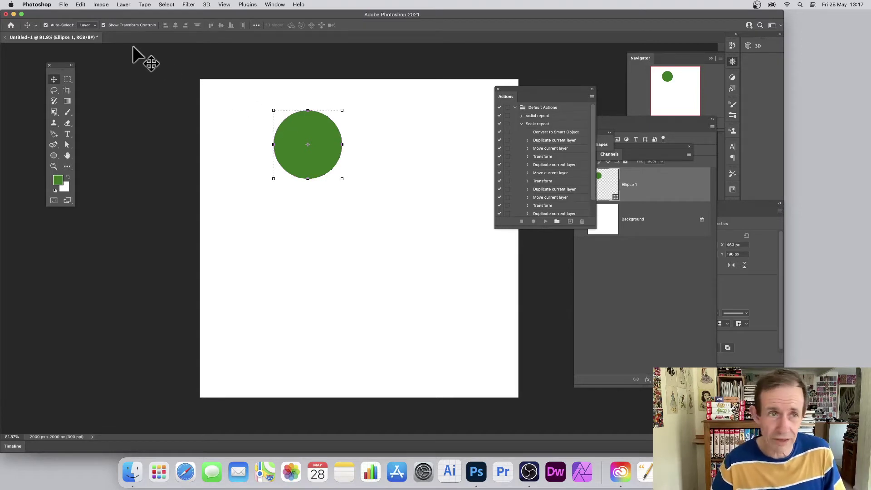
pyautogui.click(124, 5)
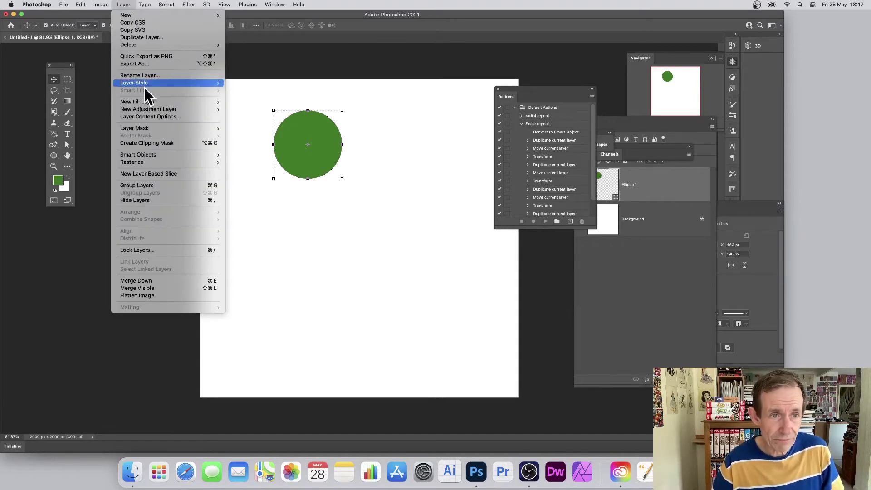
pyautogui.moveTo(152, 155)
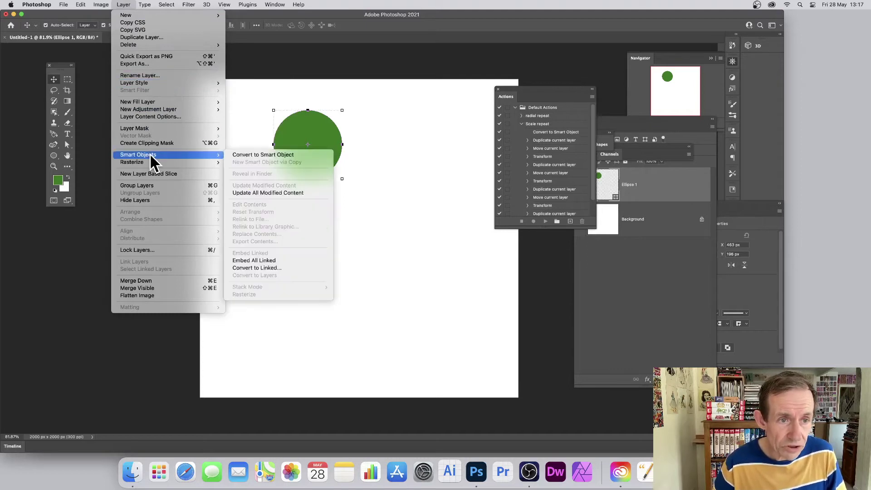
pyautogui.click(304, 153)
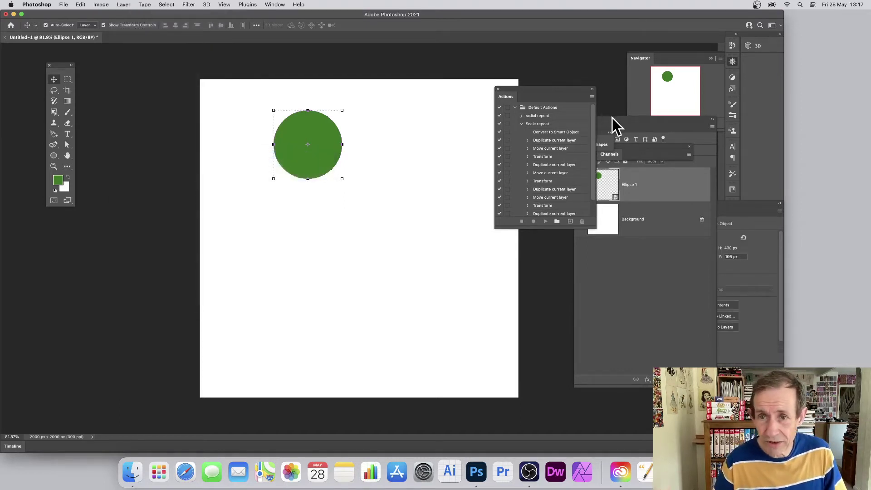
# Step: Duplicate the smart object circle within the same document and move the copy straight down until it touches the original
pyautogui.moveTo(612, 118); pyautogui.dragTo(454, 91)
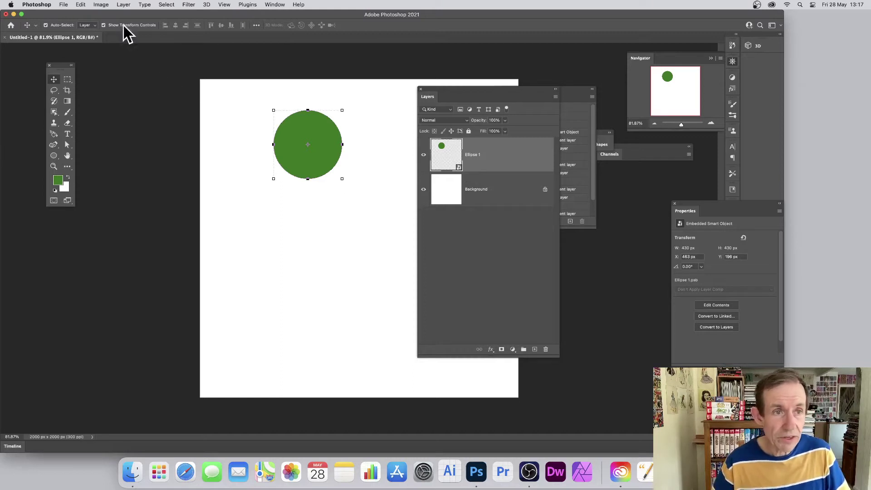
pyautogui.click(124, 5)
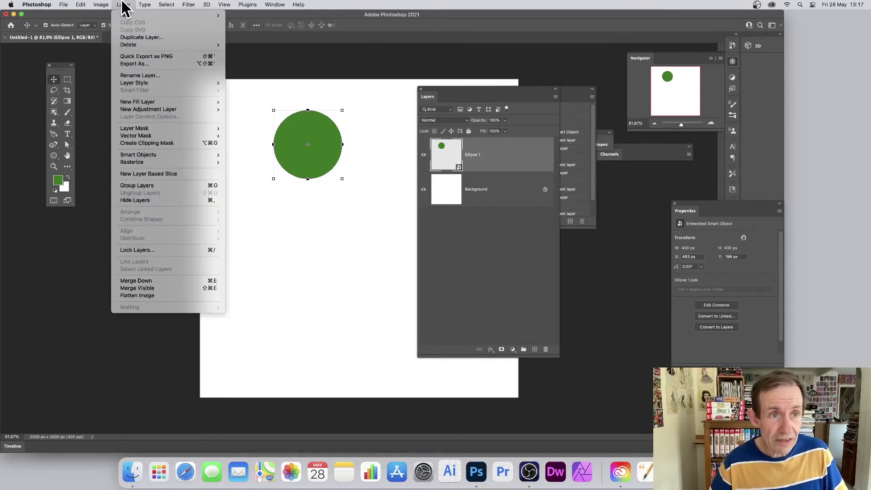
pyautogui.click(133, 37)
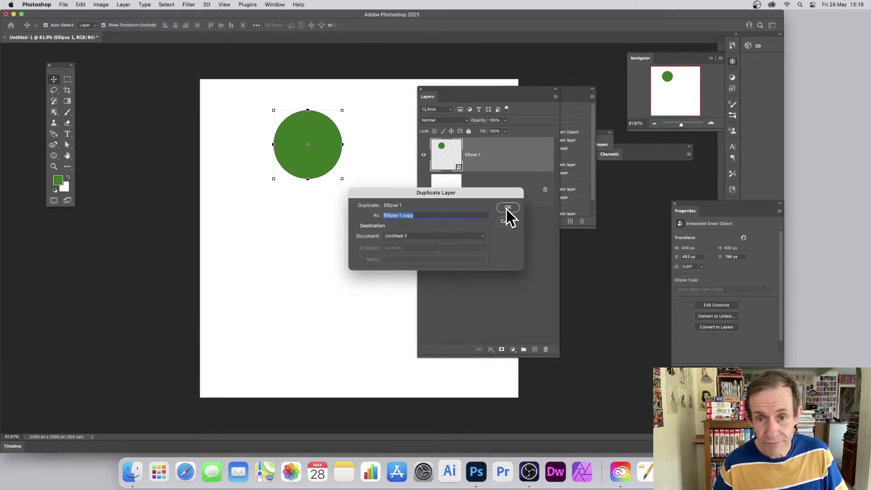
pyautogui.click(506, 209)
pyautogui.click(576, 92)
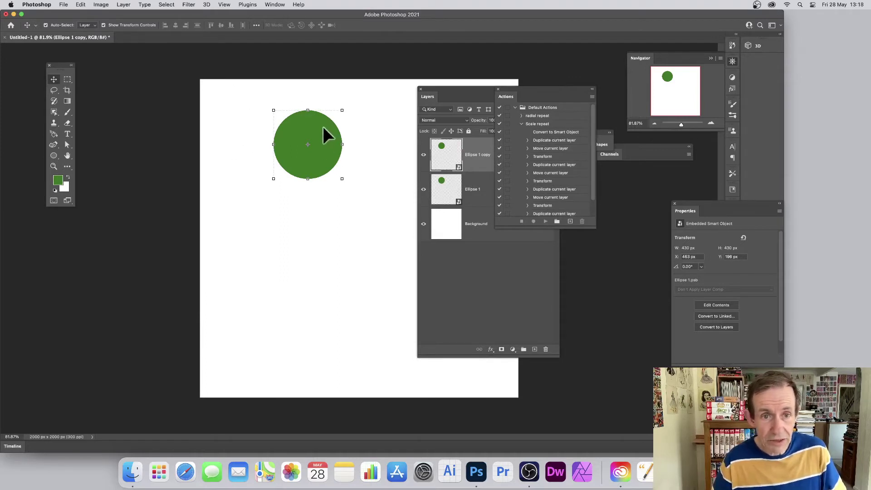
pyautogui.moveTo(323, 126); pyautogui.dragTo(322, 195)
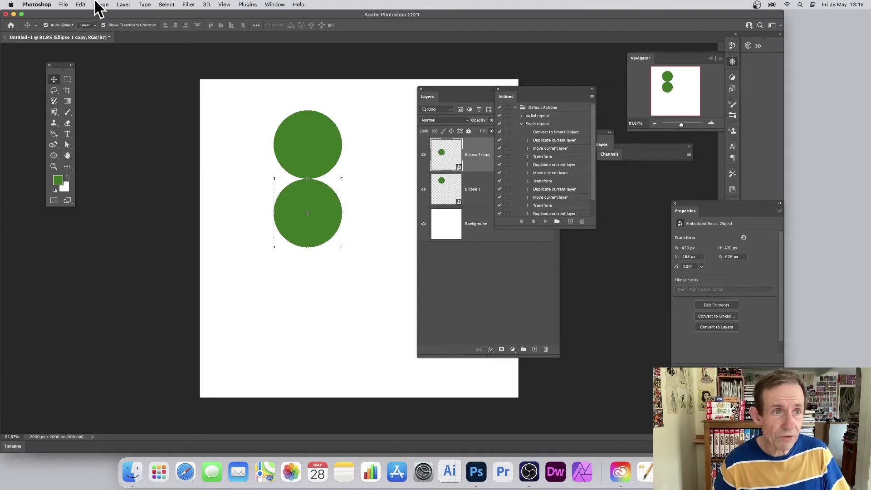
# Step: Scale the lower circle copy proportionally to 90% around its centre
pyautogui.click(79, 5)
pyautogui.moveTo(112, 185)
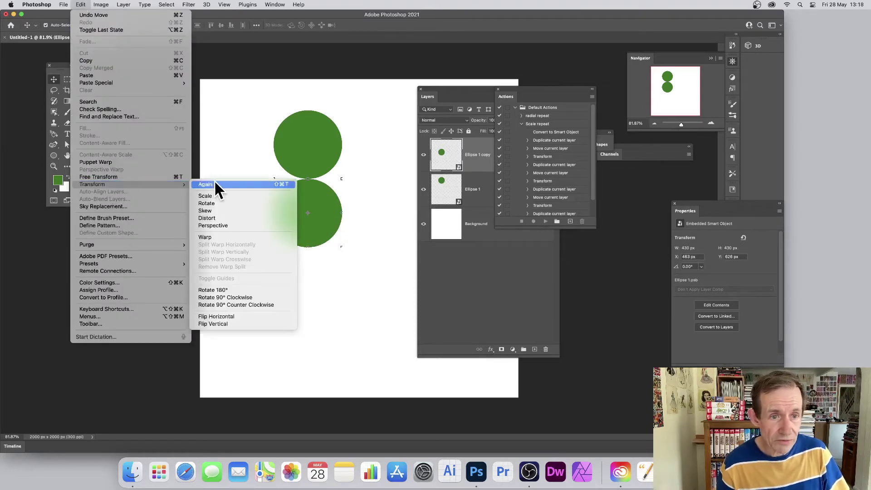
pyautogui.click(214, 195)
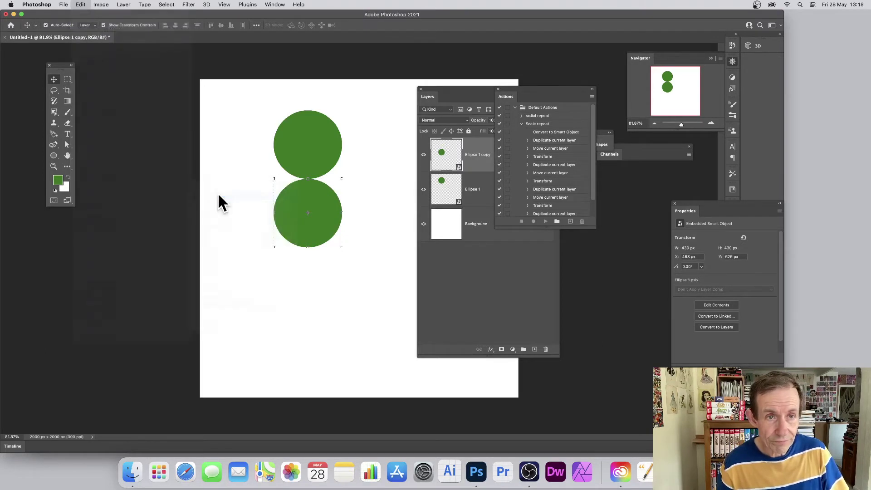
pyautogui.click(164, 25)
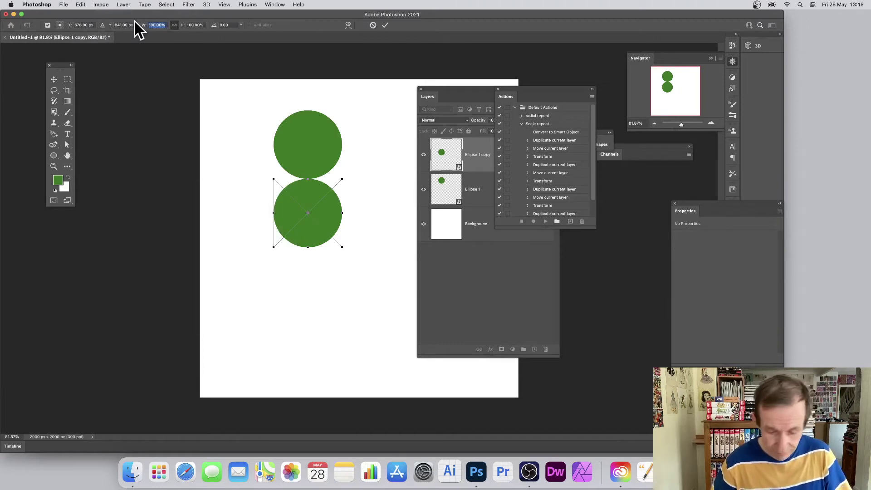
pyautogui.write('90')
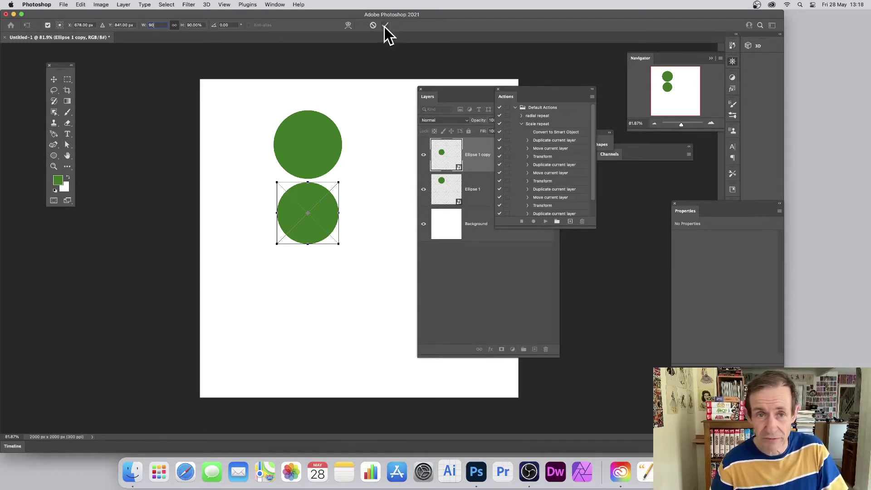
pyautogui.press('Return')
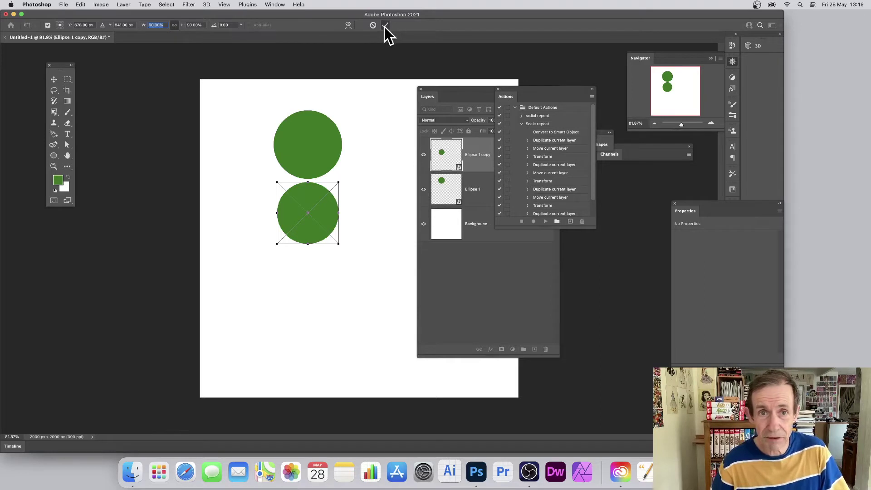
pyautogui.click(384, 26)
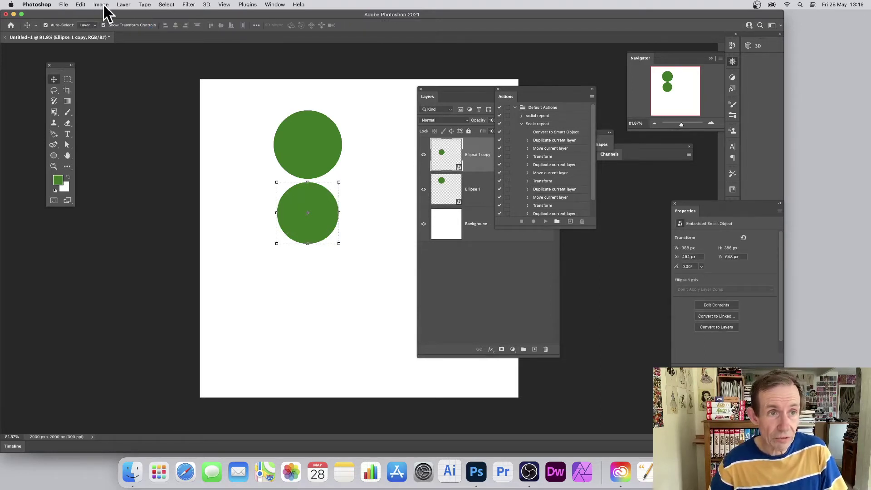
# Step: Duplicate the reduced circle as Ellipse 1 copy 2 and move the new copy straight down to touch the circle above it
pyautogui.click(124, 5)
pyautogui.click(132, 39)
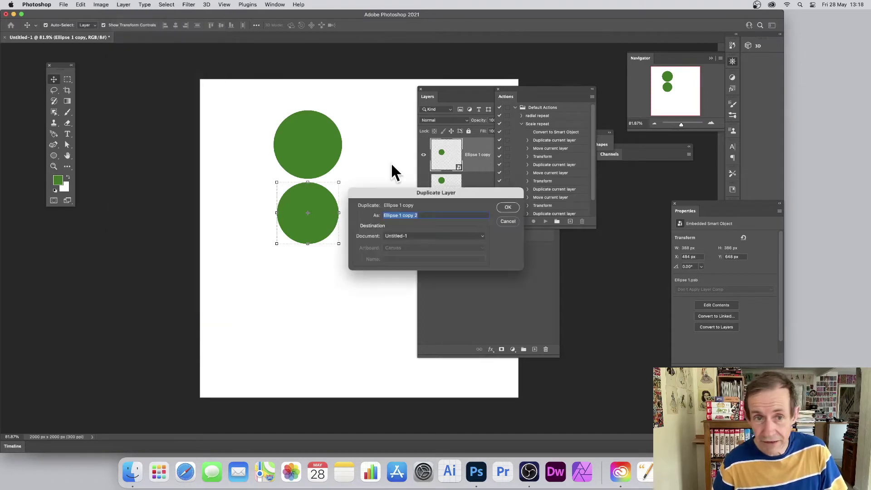
pyautogui.click(510, 208)
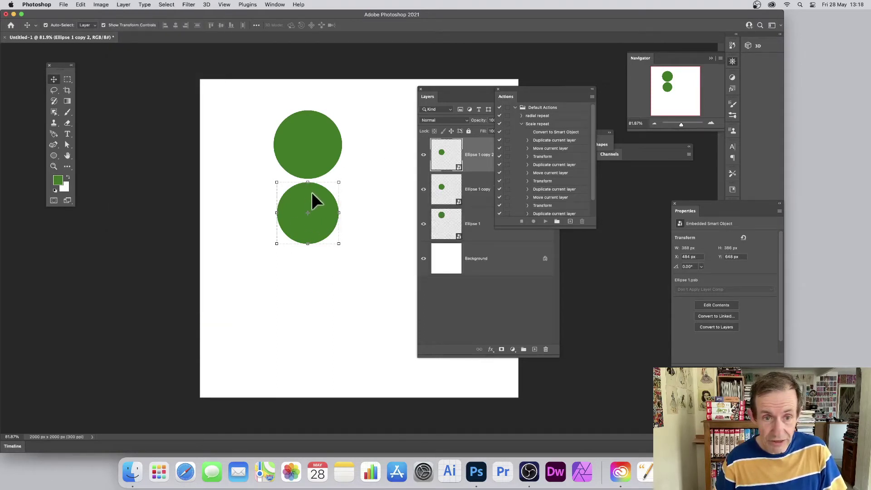
pyautogui.moveTo(311, 194); pyautogui.dragTo(315, 257)
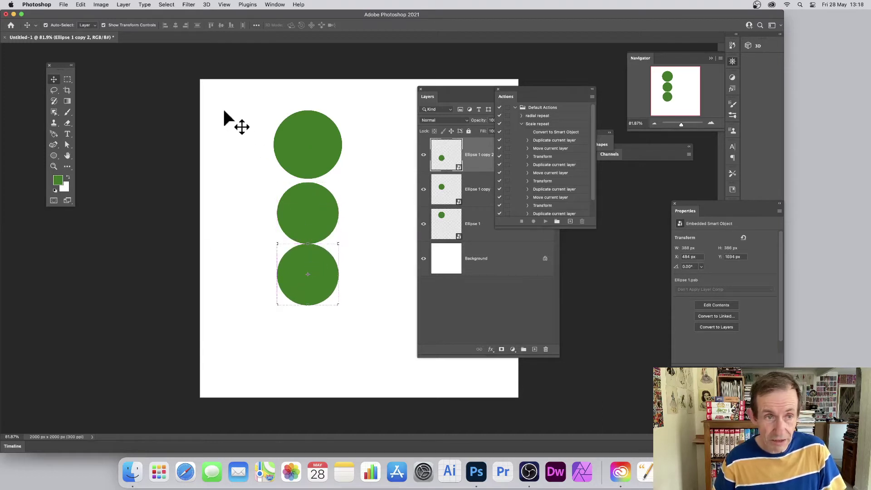
# Step: Scale the lowest circle, Ellipse 1 copy 2, proportionally to 80% around its centre
pyautogui.click(80, 4)
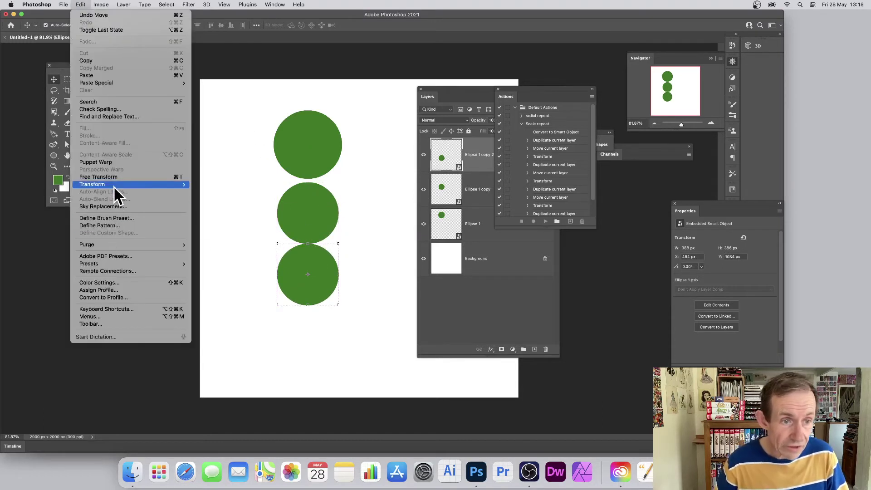
pyautogui.moveTo(114, 186)
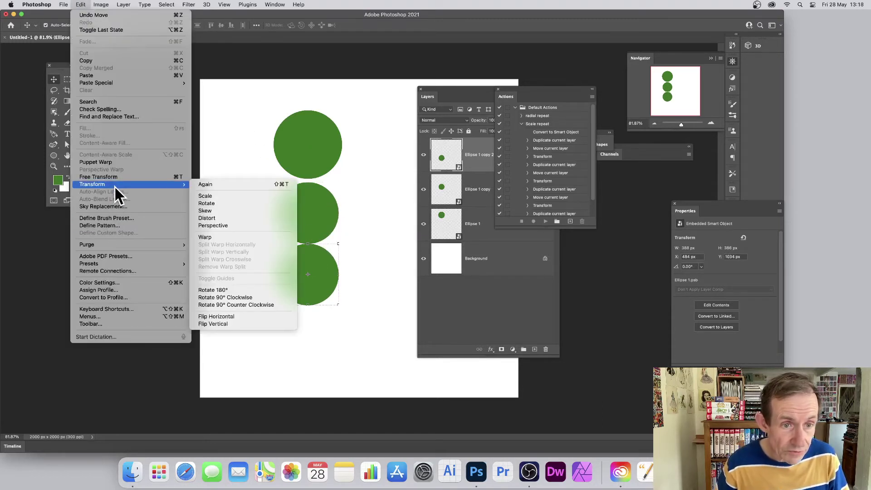
pyautogui.click(209, 196)
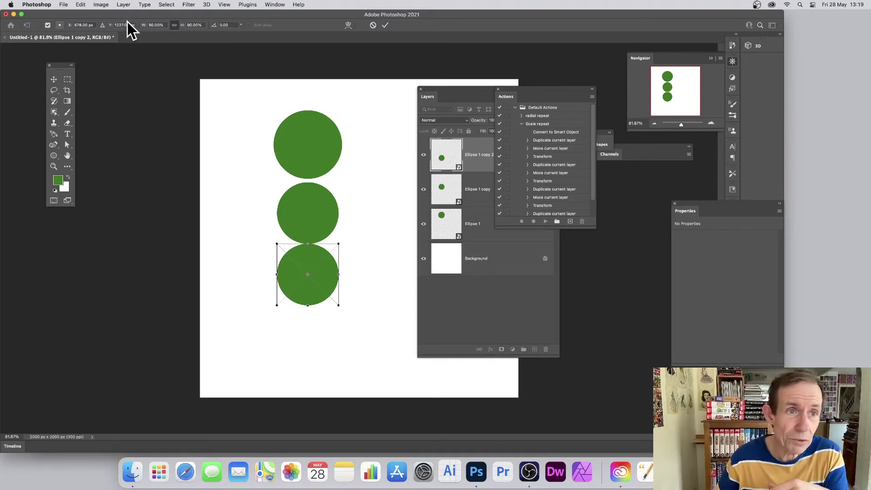
pyautogui.click(159, 25)
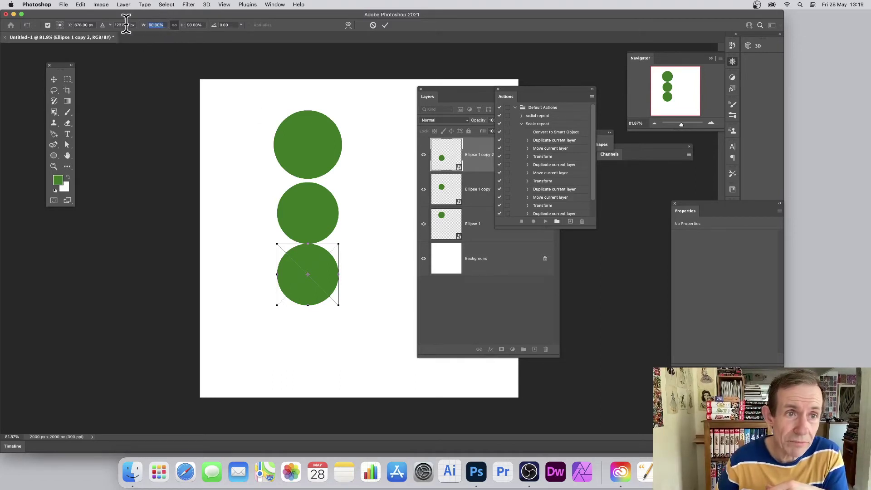
pyautogui.write('80')
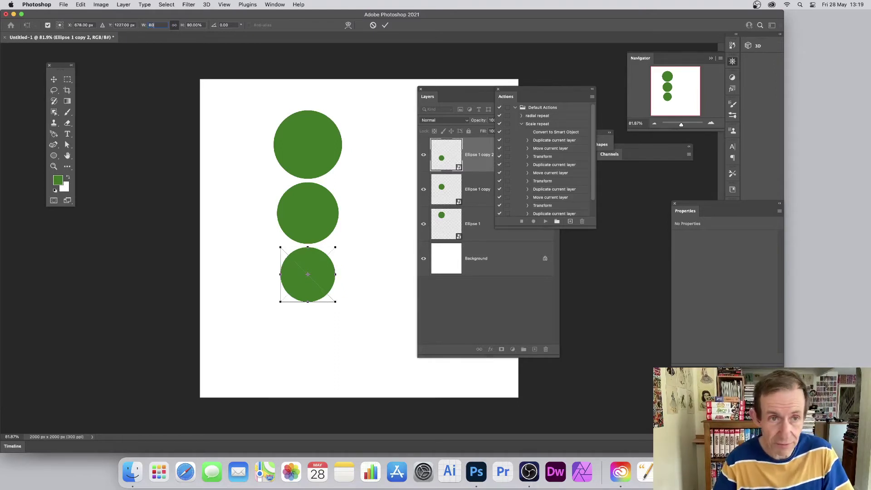
pyautogui.press('Tab')
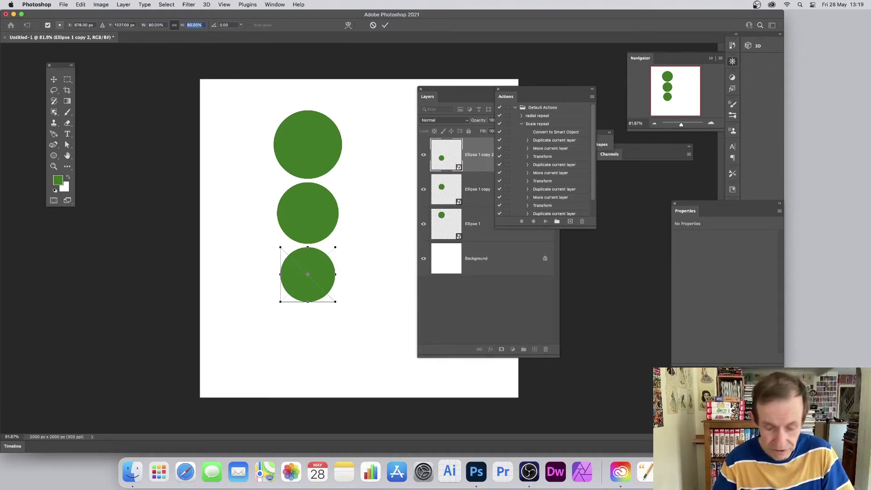
pyautogui.click(385, 26)
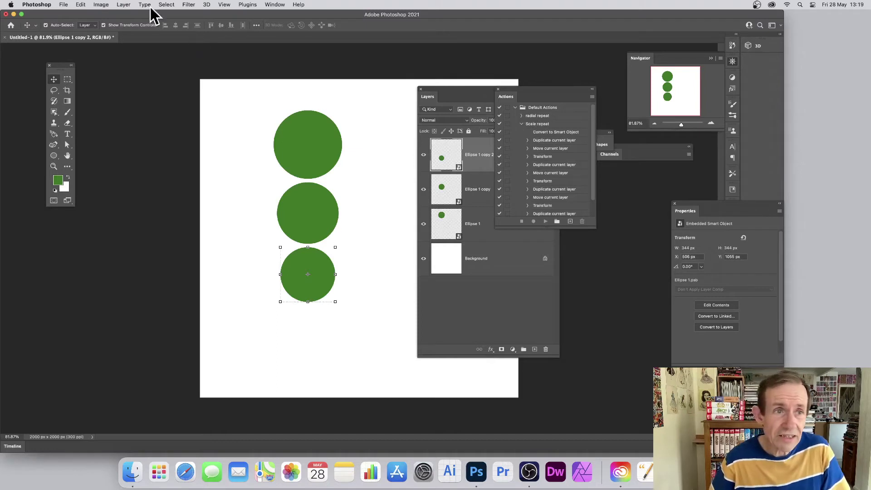
# Step: Duplicate the 80% circle as Ellipse 1 copy 3 and move the copy straight down to touch the circle above it
pyautogui.click(129, 5)
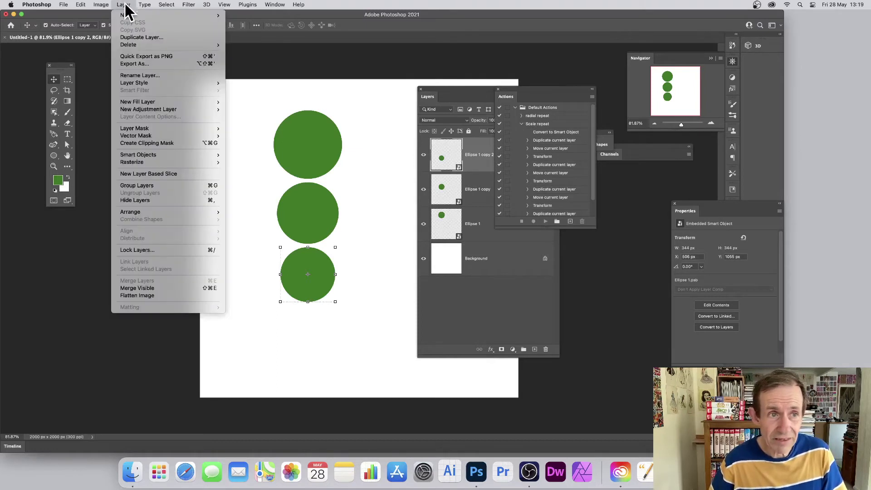
pyautogui.click(129, 34)
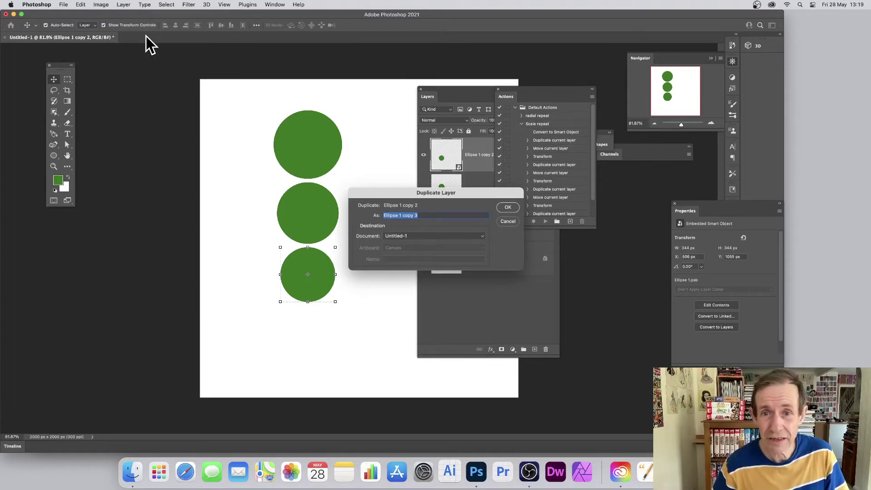
pyautogui.click(507, 207)
pyautogui.moveTo(329, 267); pyautogui.dragTo(326, 317)
# Step: Scale the new lowest circle, Ellipse 1 copy 3, proportionally to 70% around its centre
pyautogui.click(81, 5)
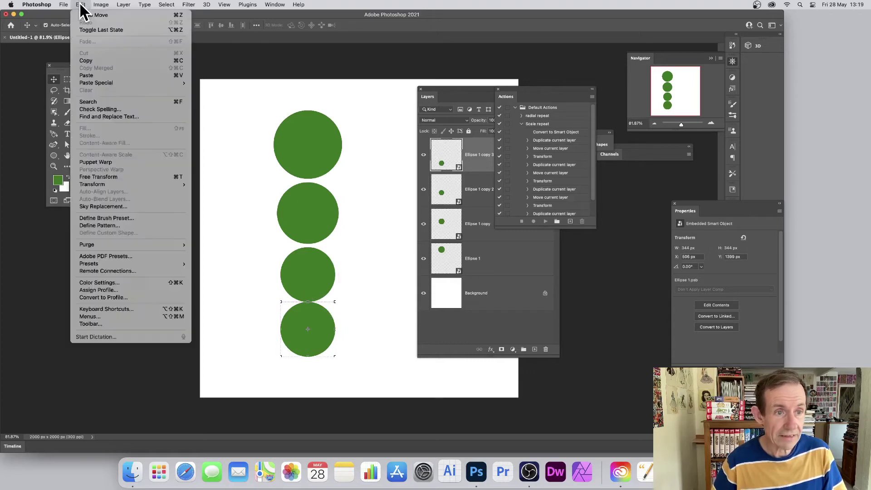
pyautogui.moveTo(141, 186)
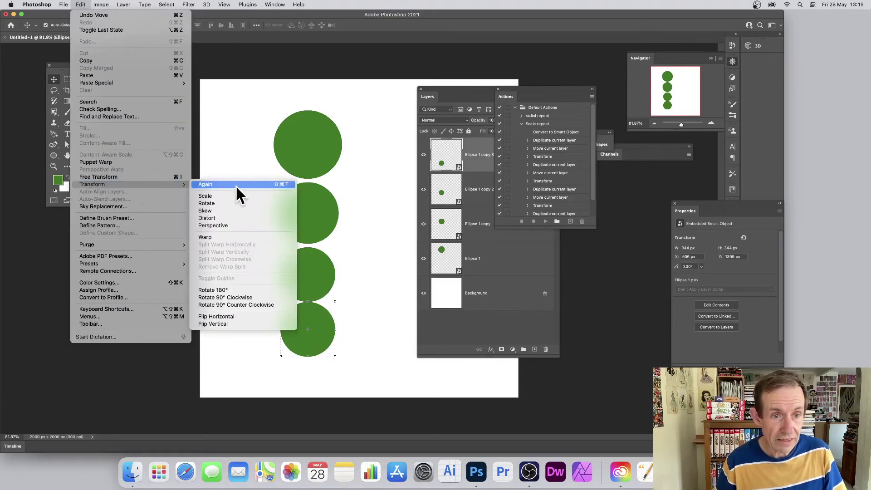
pyautogui.click(229, 196)
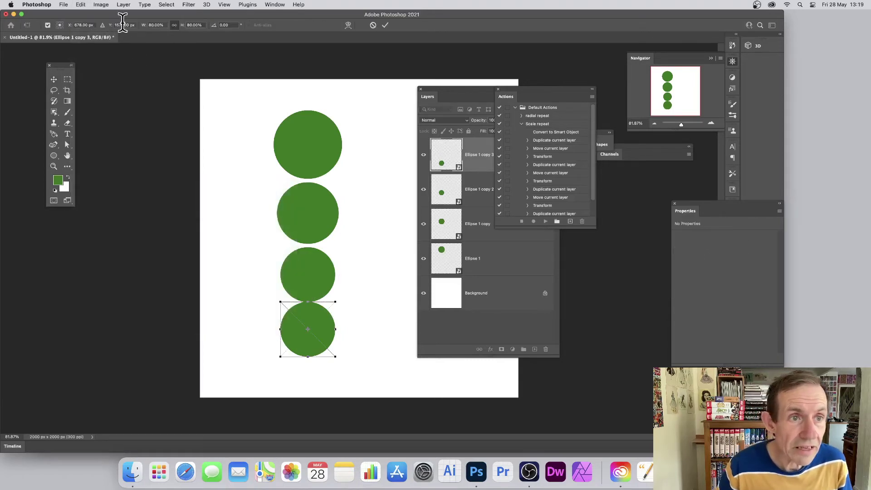
pyautogui.click(163, 25)
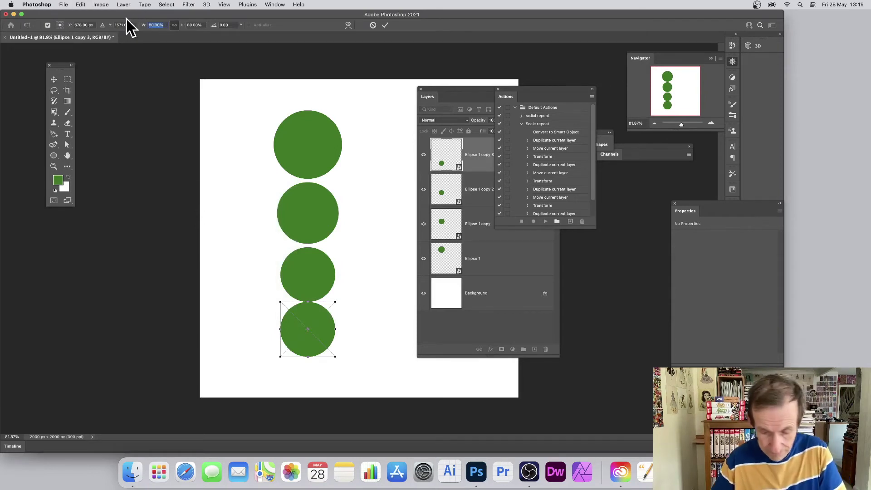
pyautogui.write('70')
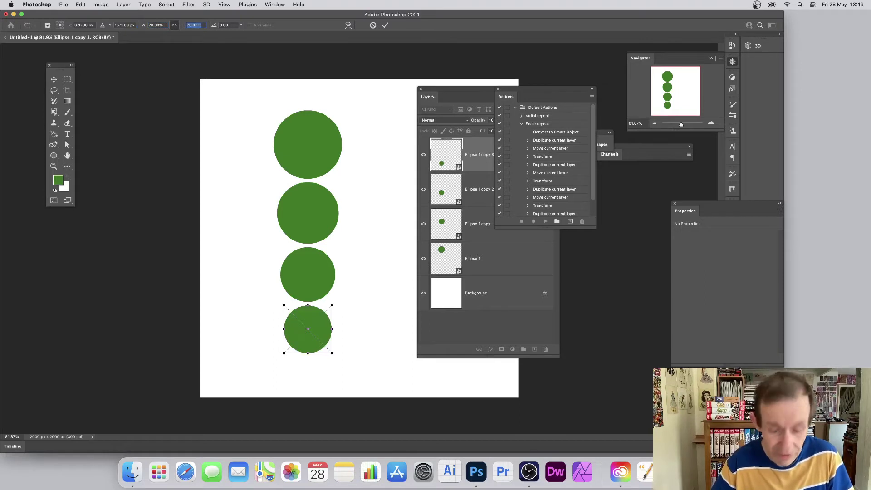
pyautogui.click(386, 26)
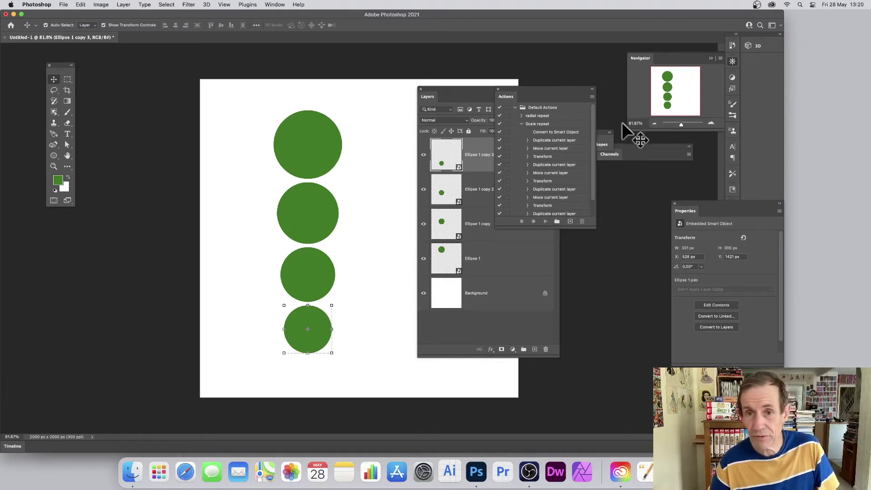
# Step: Delete all four ellipse layers, keeping only the white Background
pyautogui.keyDown('shift'); pyautogui.click(478, 254); pyautogui.keyUp('shift')
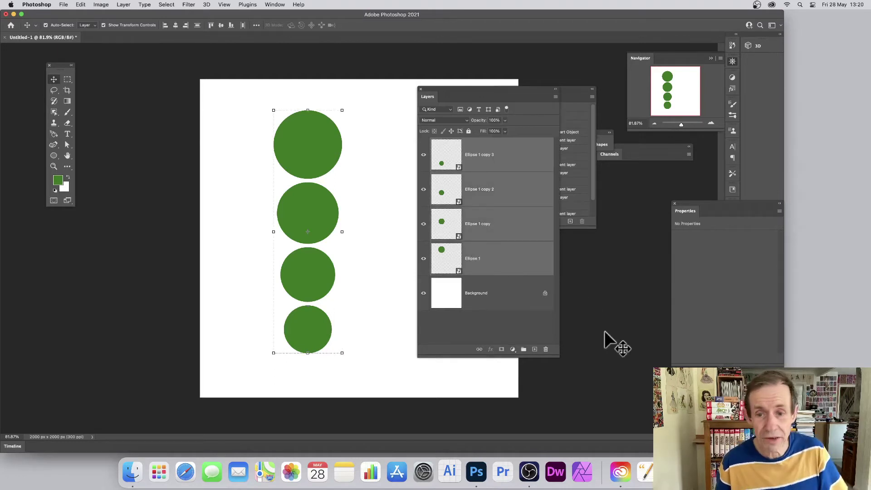
pyautogui.click(547, 348)
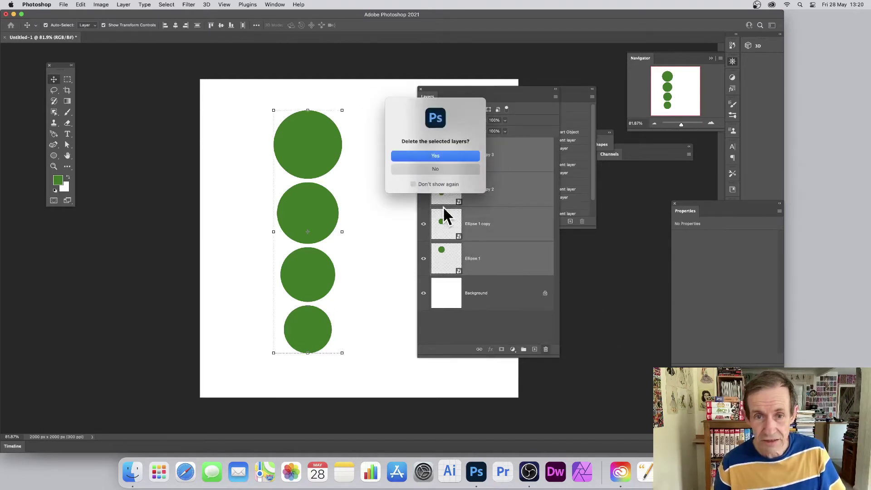
pyautogui.click(432, 155)
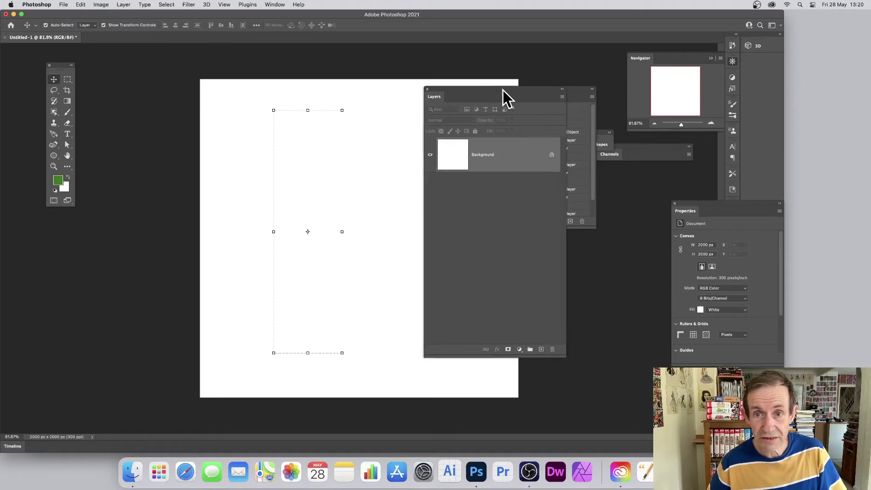
# Step: Draw a green circle about 195 px wide near the top of the canvas and run the Scale repeat action on it
pyautogui.moveTo(503, 91); pyautogui.dragTo(763, 146)
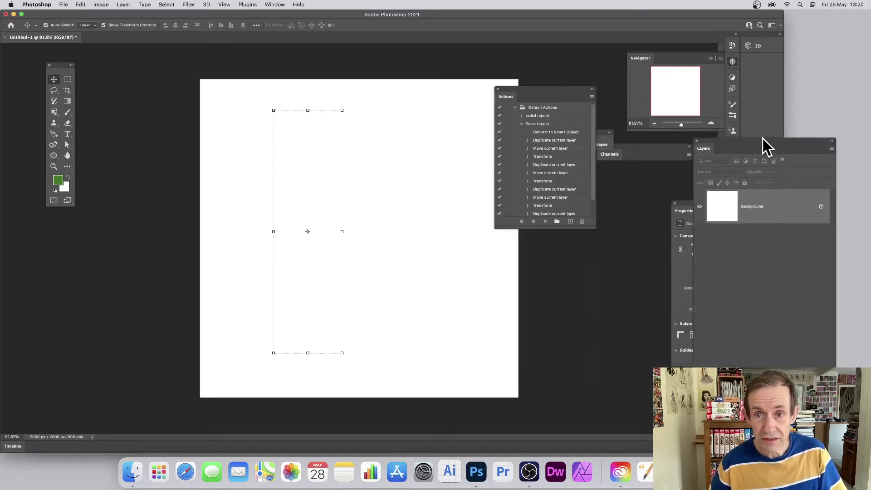
pyautogui.click(54, 155)
pyautogui.moveTo(317, 108); pyautogui.dragTo(352, 138)
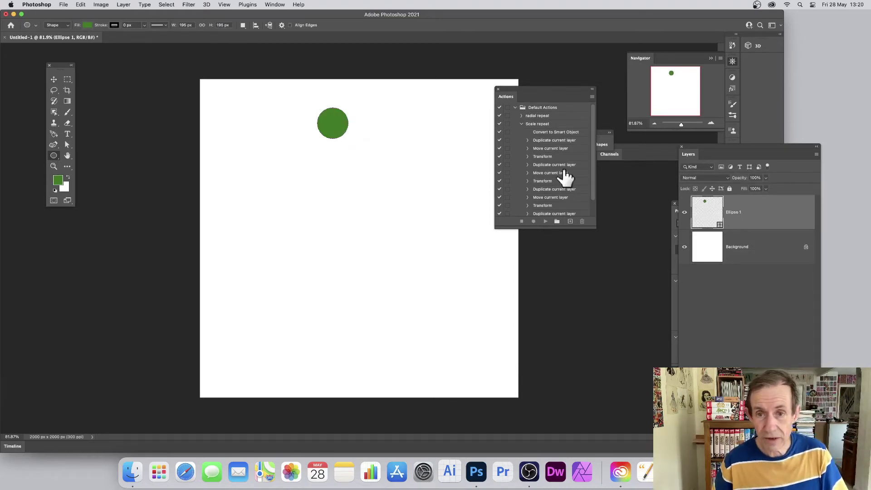
pyautogui.click(537, 124)
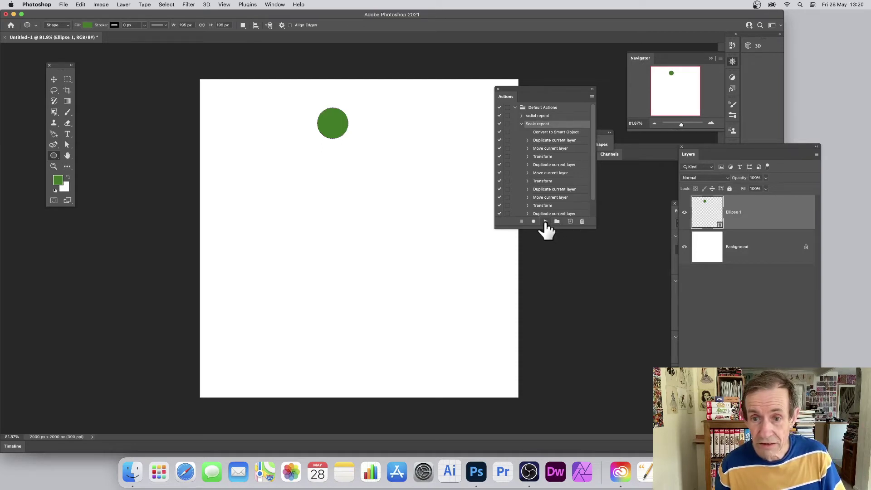
pyautogui.click(545, 221)
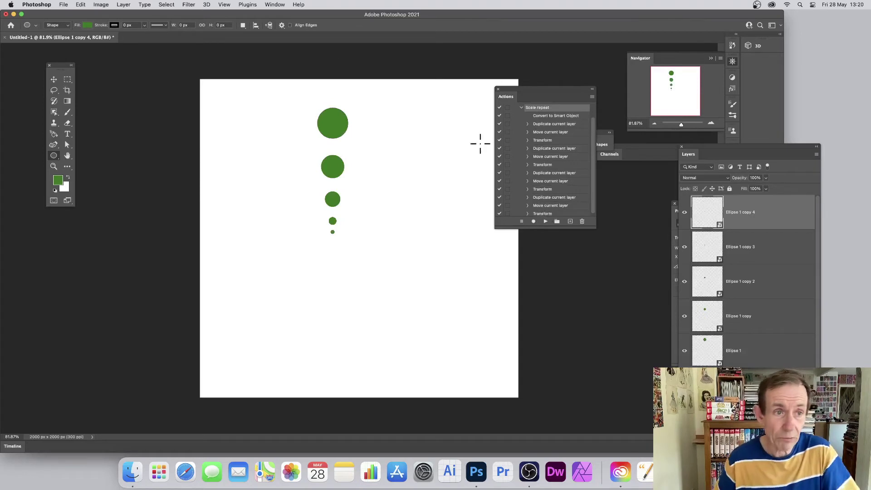
# Step: Select the whole column of shrinking circles and place a duplicate of it lower and slightly to the right of the original
pyautogui.click(54, 80)
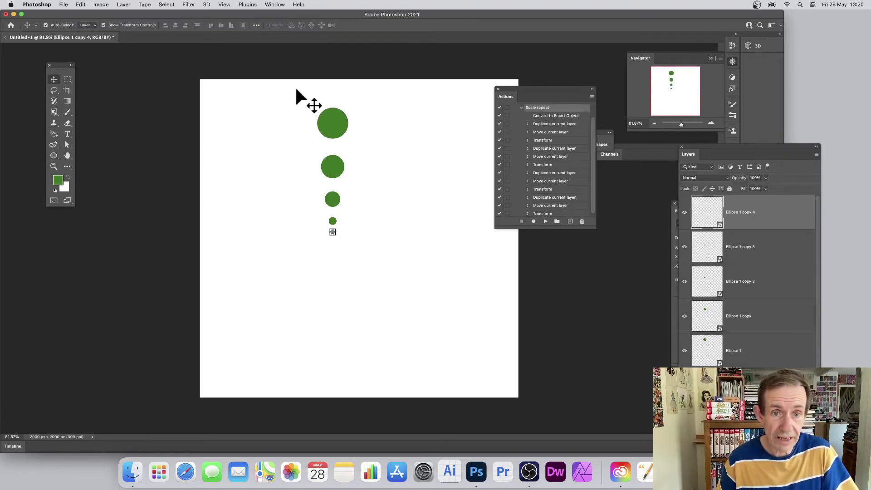
pyautogui.moveTo(297, 95); pyautogui.dragTo(358, 250)
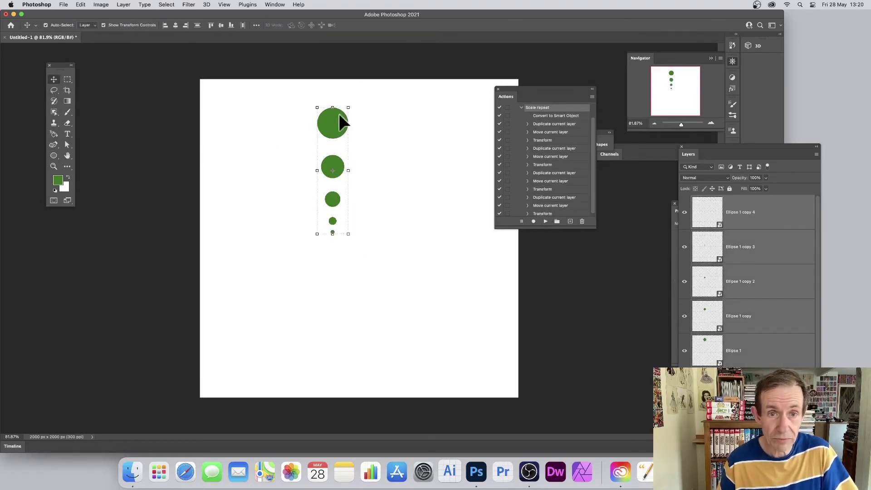
pyautogui.moveTo(343, 122); pyautogui.dragTo(362, 177)
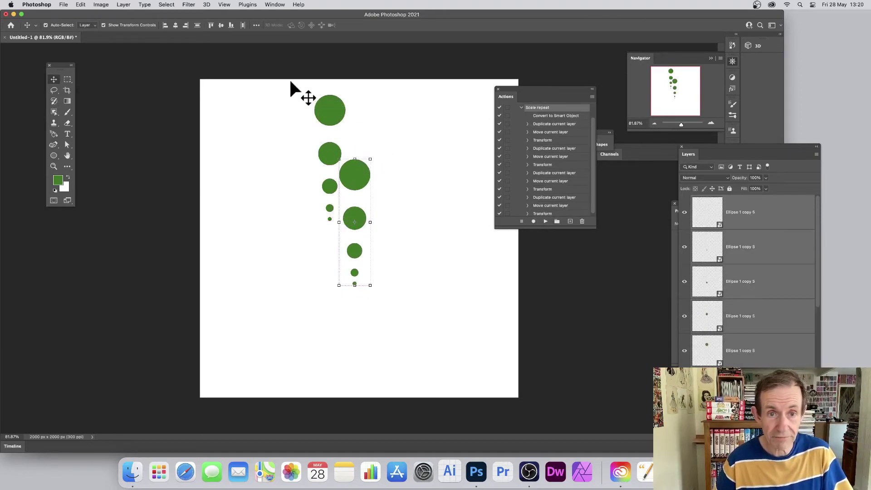
# Step: Move both circle columns together slightly down and to the left, and collapse the Scale repeat action's recorded commands
pyautogui.moveTo(291, 82); pyautogui.dragTo(389, 314)
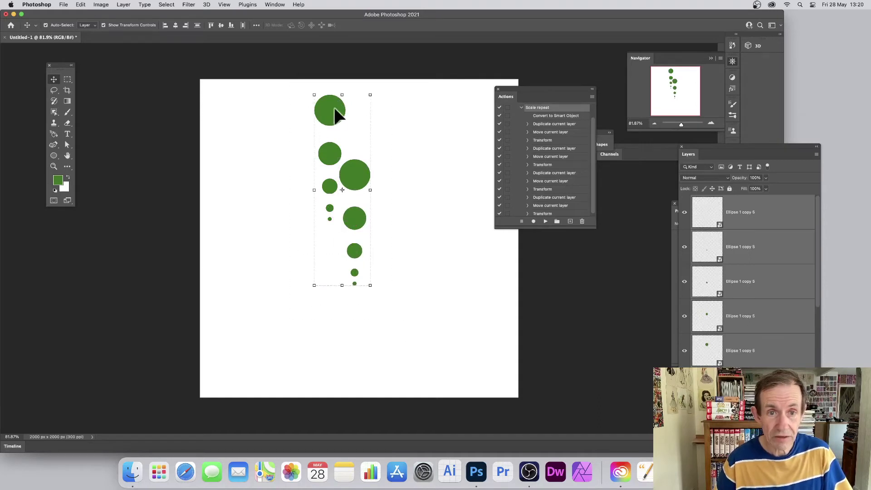
pyautogui.moveTo(338, 116); pyautogui.dragTo(328, 133)
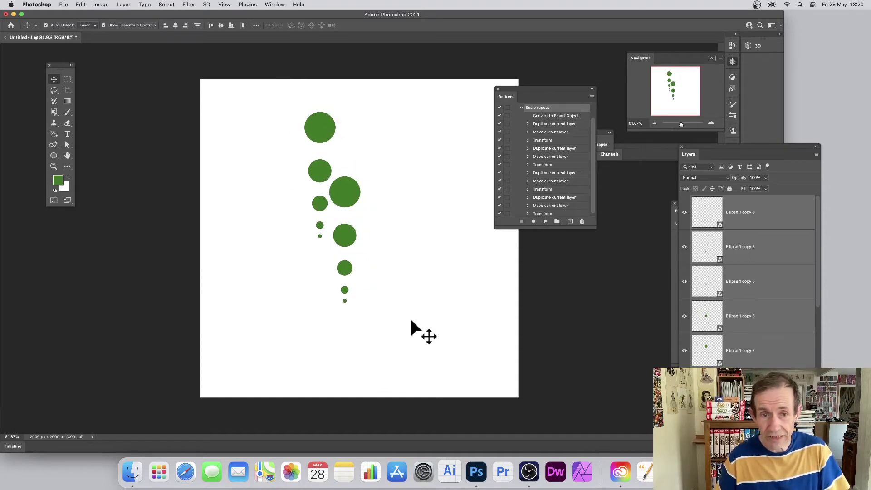
pyautogui.click(522, 107)
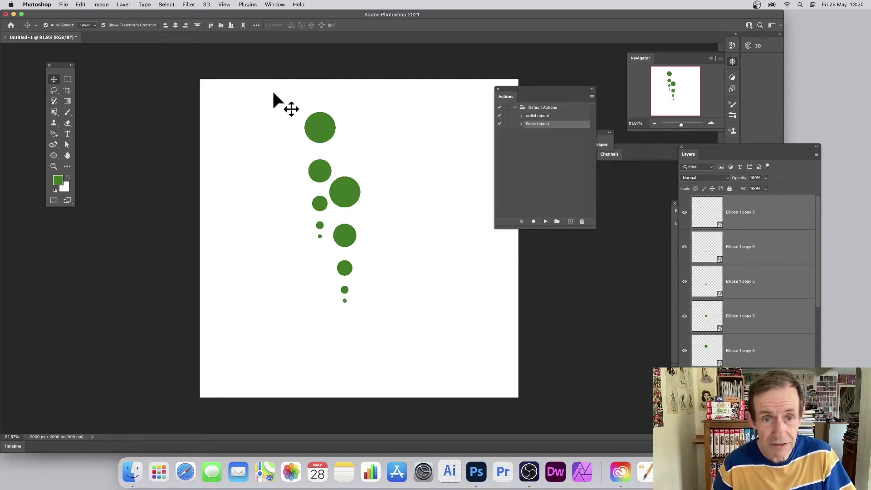
# Step: Rotate both circle columns together by 180° and scale them down to about 72%
pyautogui.moveTo(274, 94); pyautogui.dragTo(399, 334)
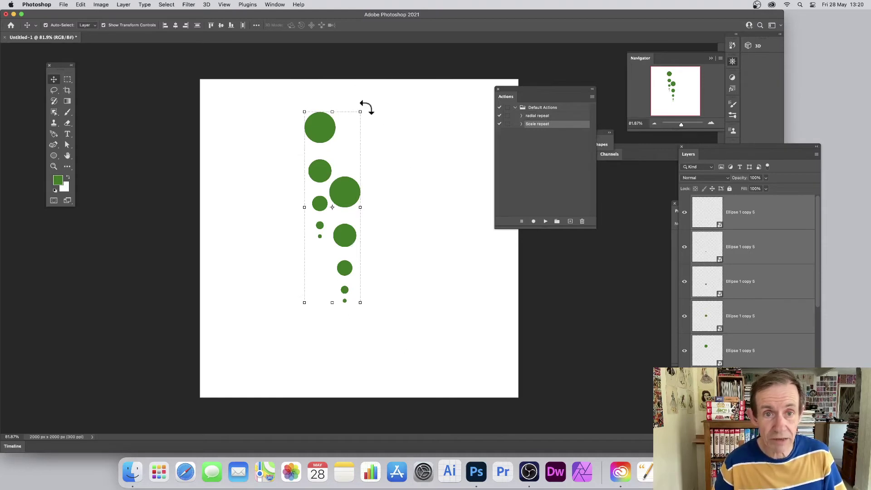
pyautogui.moveTo(367, 107); pyautogui.dragTo(314, 249)
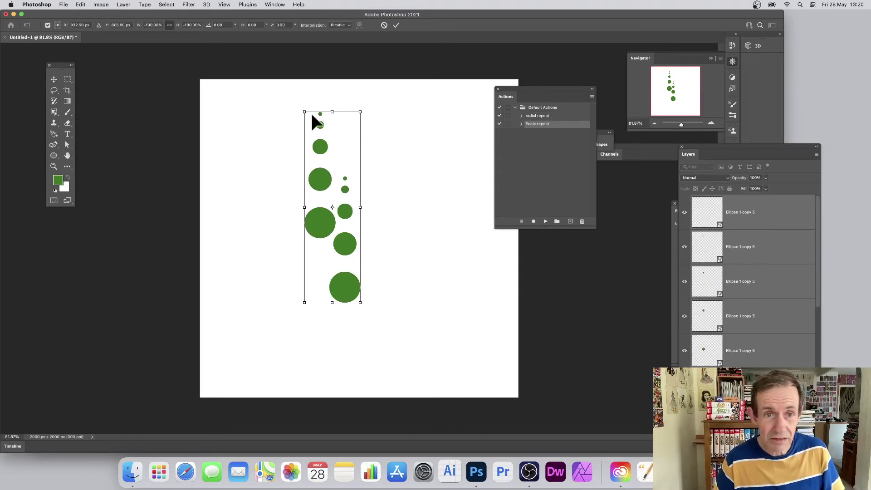
pyautogui.moveTo(304, 111); pyautogui.dragTo(321, 165)
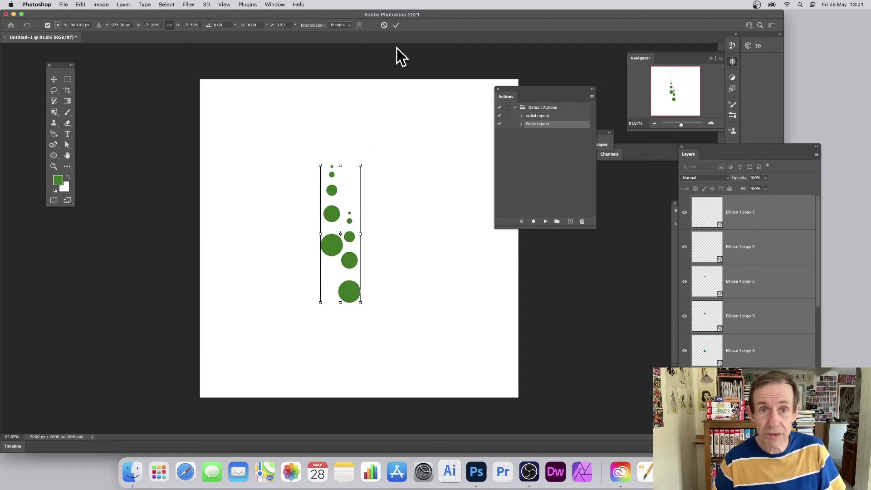
pyautogui.click(395, 27)
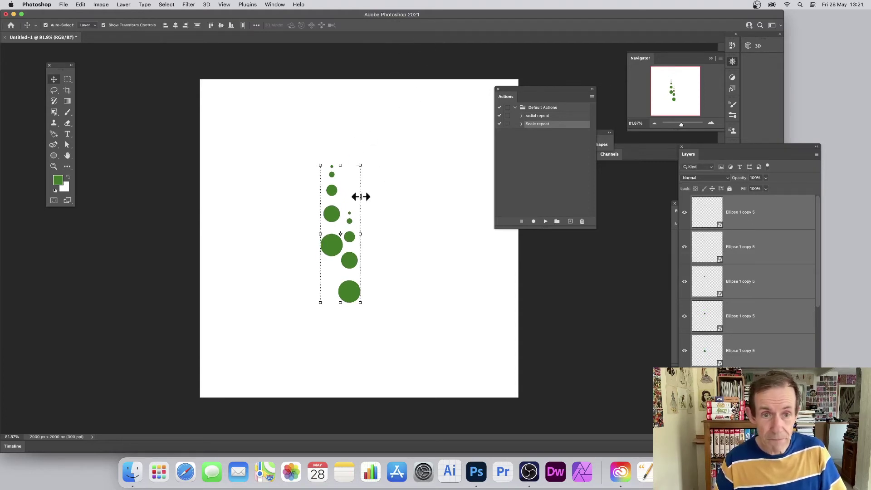
# Step: Move both circle columns together to the right, closer to the canvas centre, and run the radial repeat action on them
pyautogui.moveTo(336, 211); pyautogui.dragTo(361, 236)
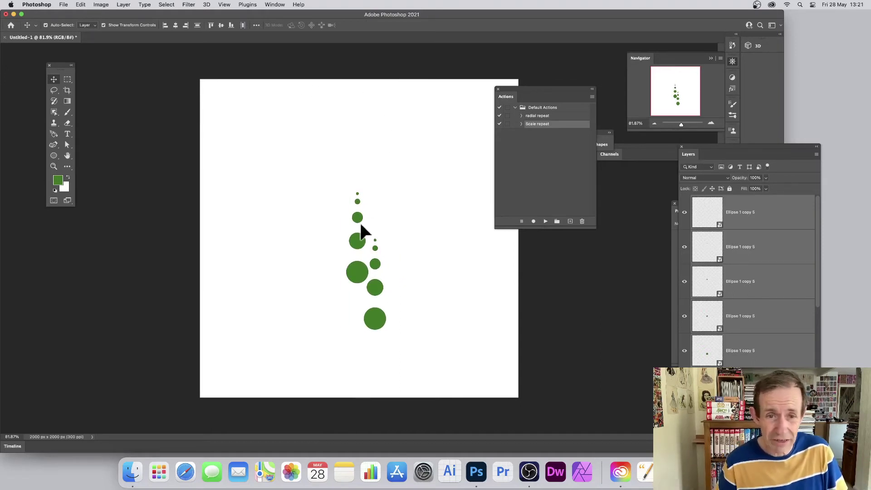
pyautogui.moveTo(357, 215); pyautogui.dragTo(368, 197)
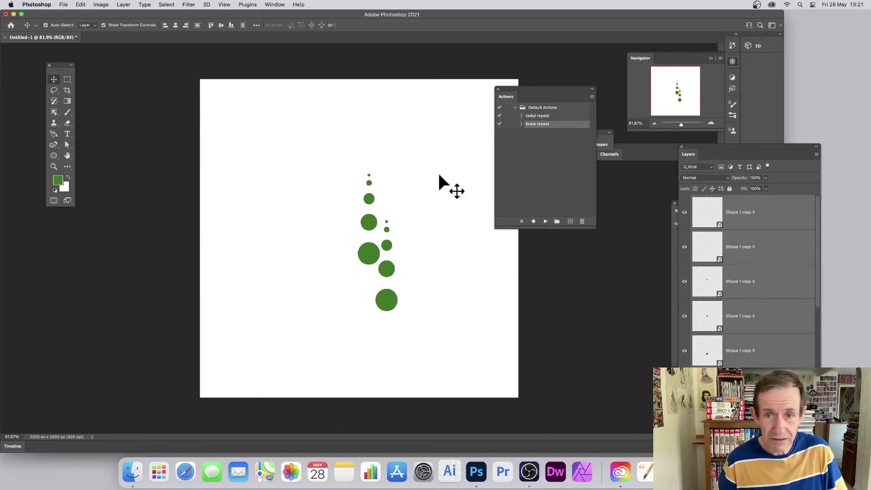
pyautogui.click(540, 116)
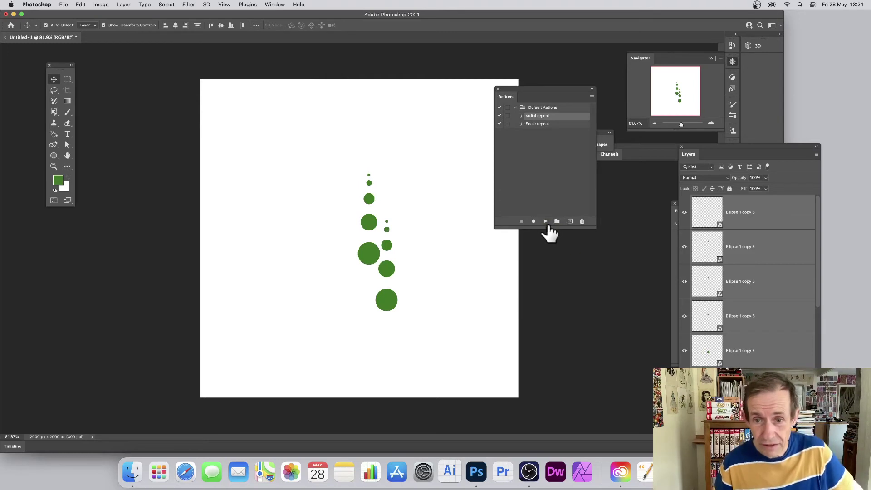
pyautogui.click(545, 222)
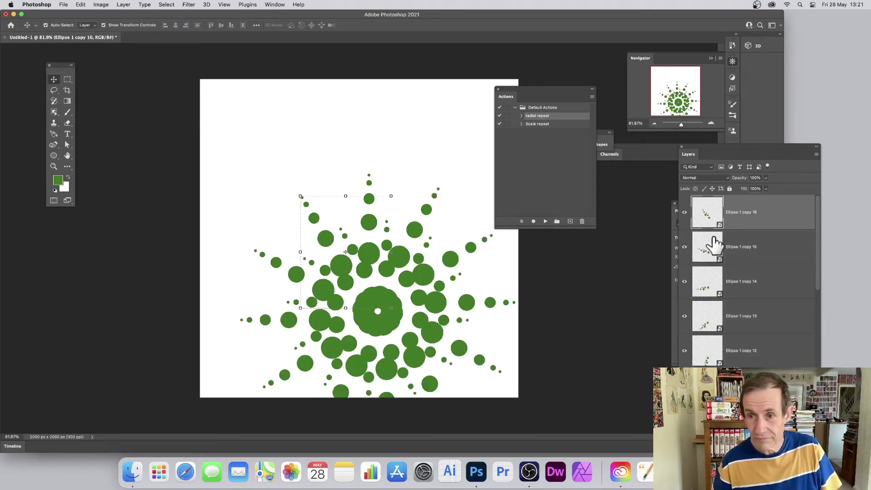
# Step: Undo the radial repeat of the paired circle columns
pyautogui.press('super+z')
pyautogui.press('super+z')
pyautogui.press('super+z')
pyautogui.press('super+z')
pyautogui.press('super+z')
pyautogui.press('super+z')
pyautogui.press('super+z')
pyautogui.press('super+z')
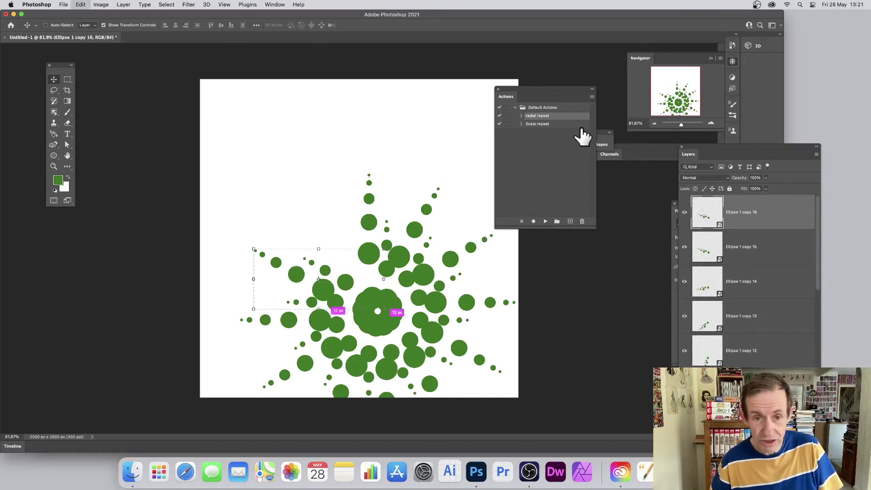
pyautogui.press('super+z')
pyautogui.press('super+z')
pyautogui.press('super+z')
pyautogui.press('super+z')
pyautogui.press('super+z')
pyautogui.press('super+z')
pyautogui.press('super+z')
pyautogui.press('super+z')
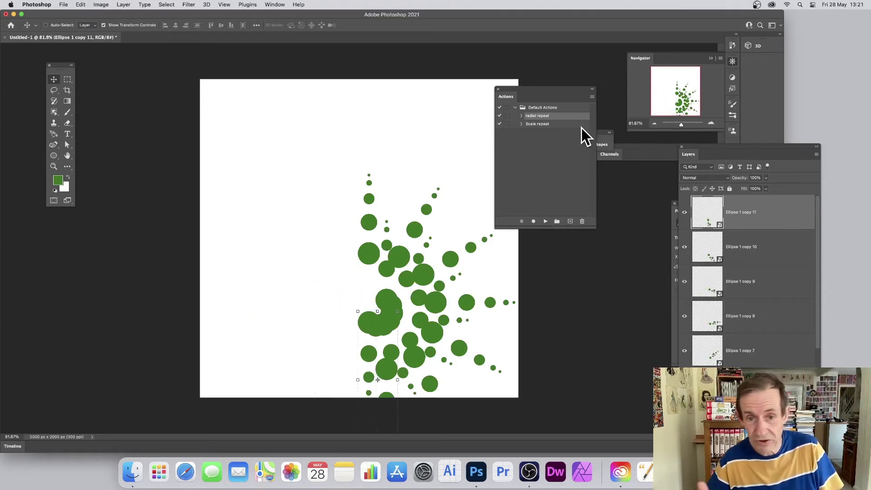
pyautogui.press('super+z')
pyautogui.press('super+z')
pyautogui.press('super+z')
pyautogui.press('super+z')
pyautogui.press('super+z')
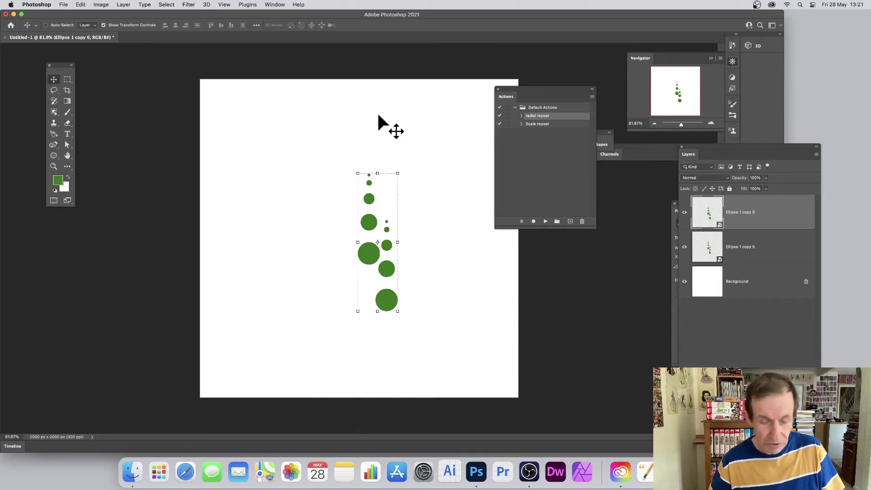
# Step: Undo the remaining edits back to the single column of shrinking circles, before its duplicate was made
pyautogui.press('super+z')
pyautogui.press('super+z')
pyautogui.press('super+z')
pyautogui.press('super+z')
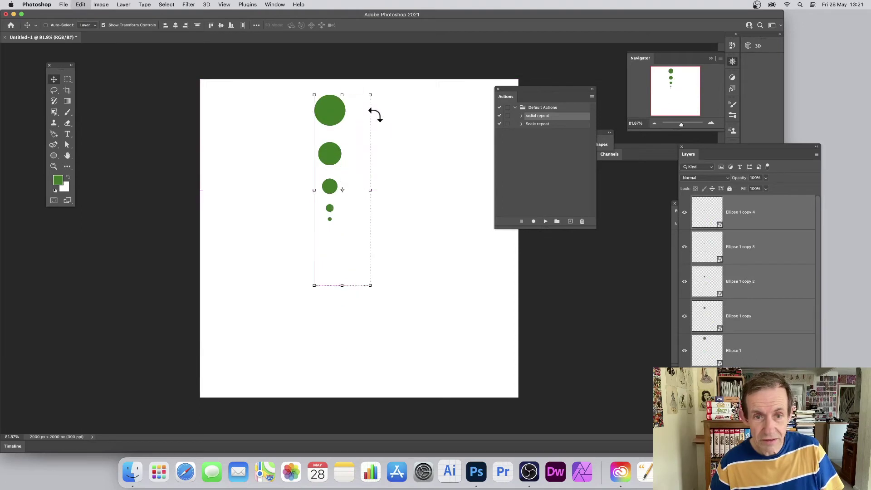
# Step: Move the circle column down and right and flip it to -100% width and height so the smallest circle is uppermost
pyautogui.moveTo(332, 108); pyautogui.dragTo(336, 237)
pyautogui.press('super+t')
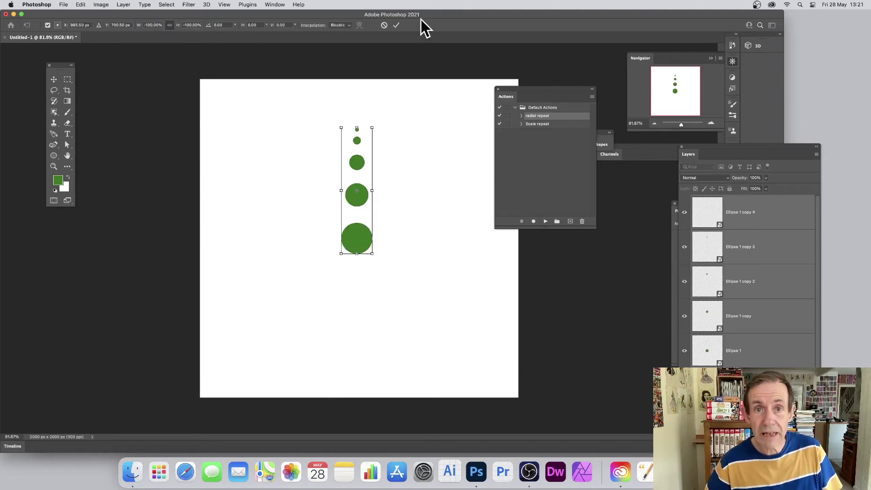
pyautogui.click(396, 25)
# Step: Convert the selected circle layers into a single smart object
pyautogui.click(123, 4)
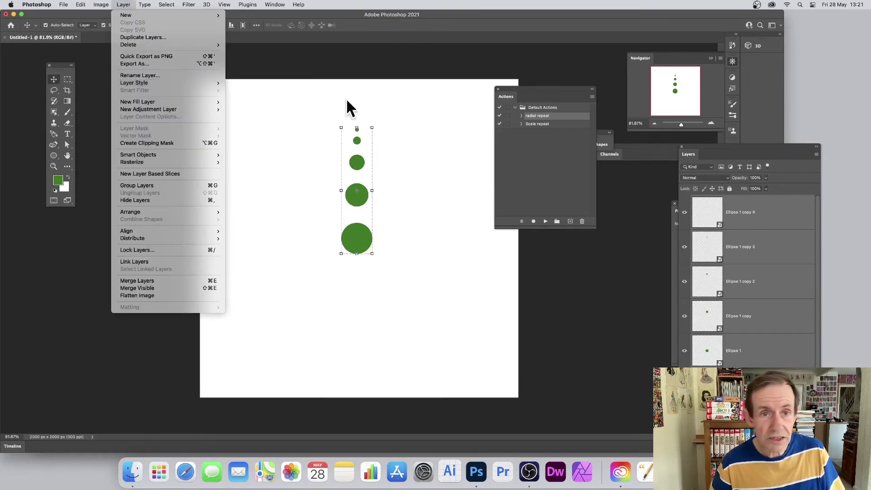
pyautogui.click(323, 108)
pyautogui.moveTo(314, 104); pyautogui.dragTo(406, 271)
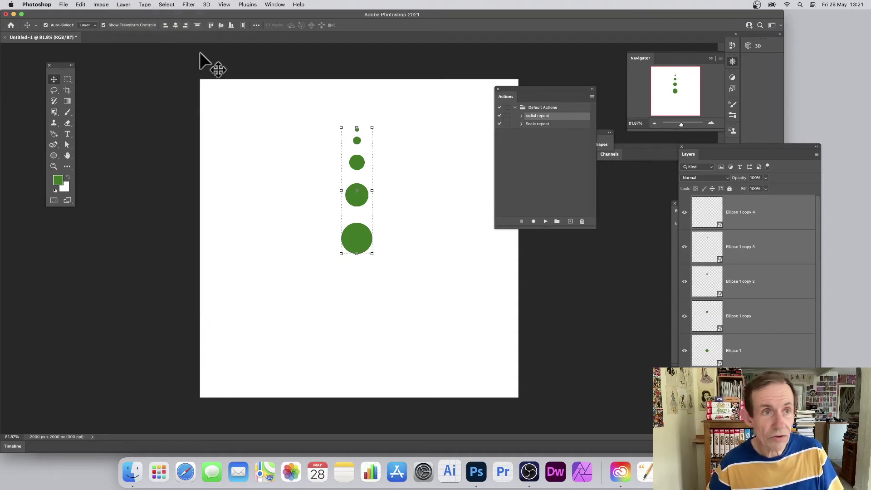
pyautogui.click(123, 4)
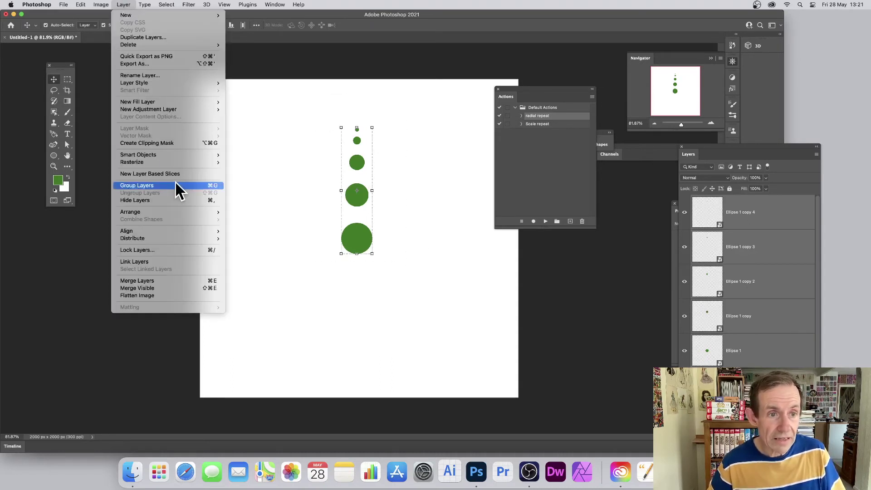
pyautogui.moveTo(188, 155)
pyautogui.click(277, 156)
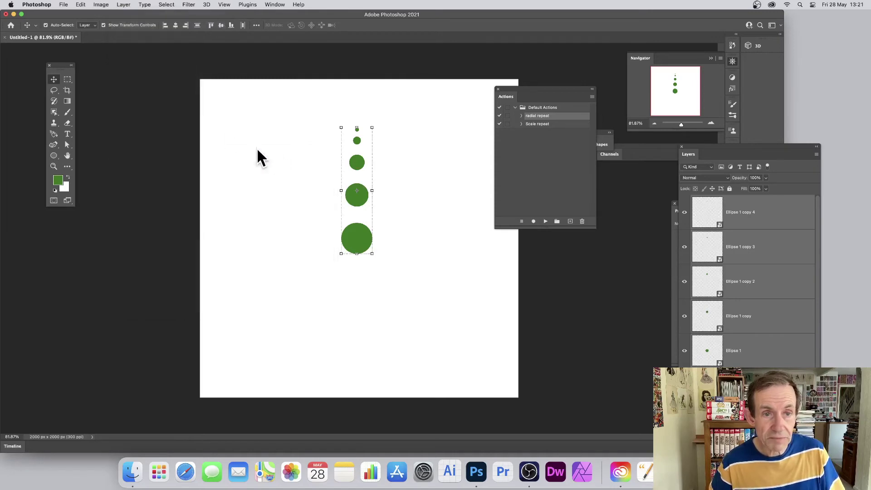
# Step: Apply Bevel & Emboss with a linear gloss contour and a Drop Shadow to the circle column's smart object
pyautogui.click(123, 5)
pyautogui.moveTo(139, 83)
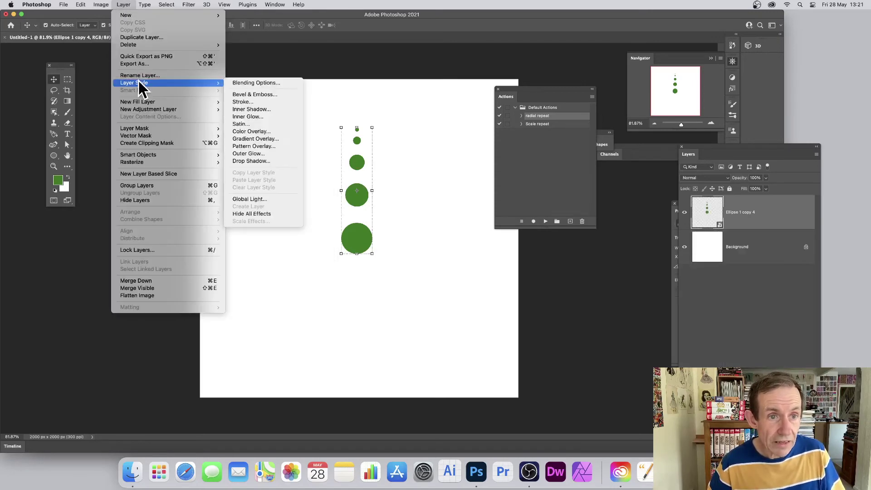
pyautogui.click(261, 95)
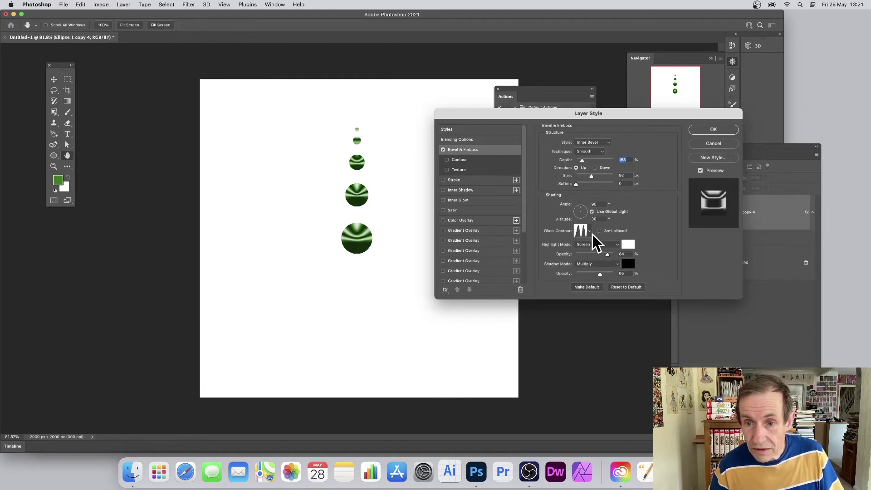
pyautogui.click(589, 231)
pyautogui.click(542, 248)
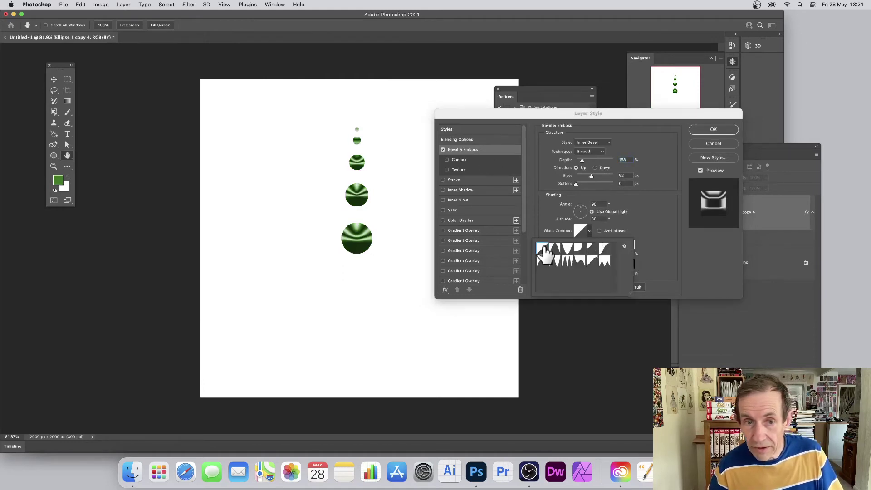
pyautogui.click(661, 224)
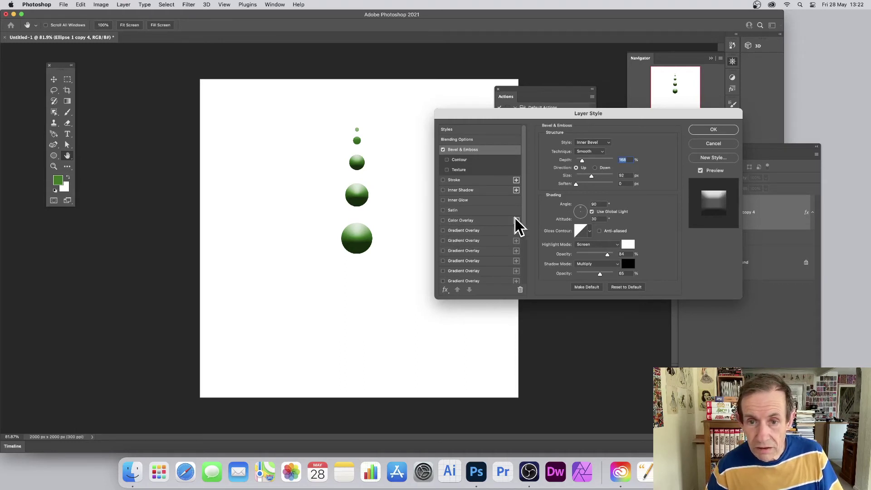
pyautogui.moveTo(526, 213); pyautogui.dragTo(520, 267)
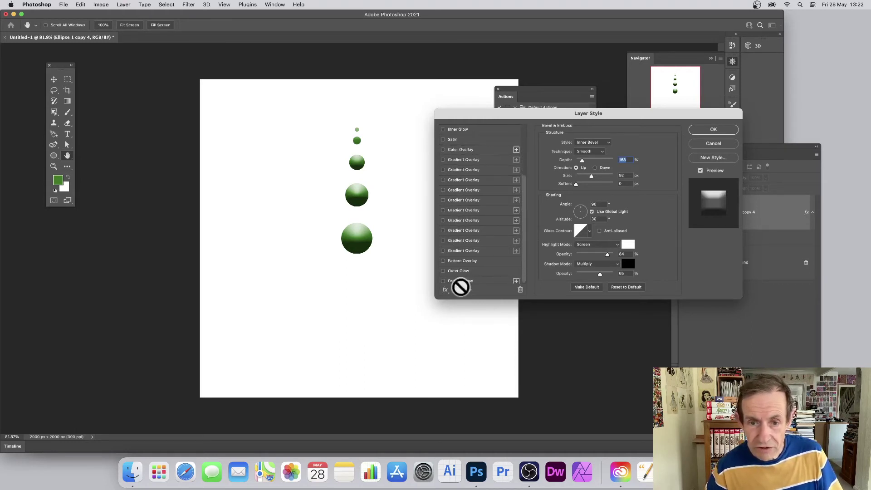
pyautogui.click(443, 281)
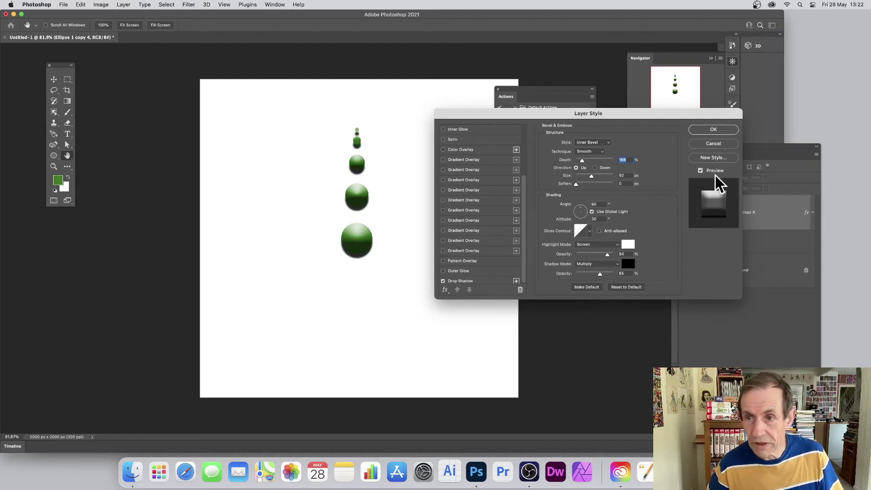
pyautogui.click(703, 129)
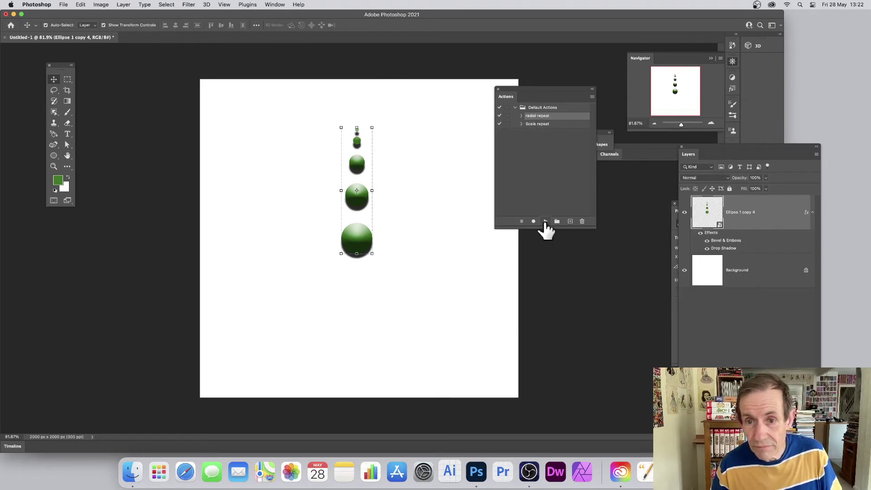
# Step: Run the radial repeat action on the styled circle column and undo all of the rotated copies
pyautogui.click(545, 221)
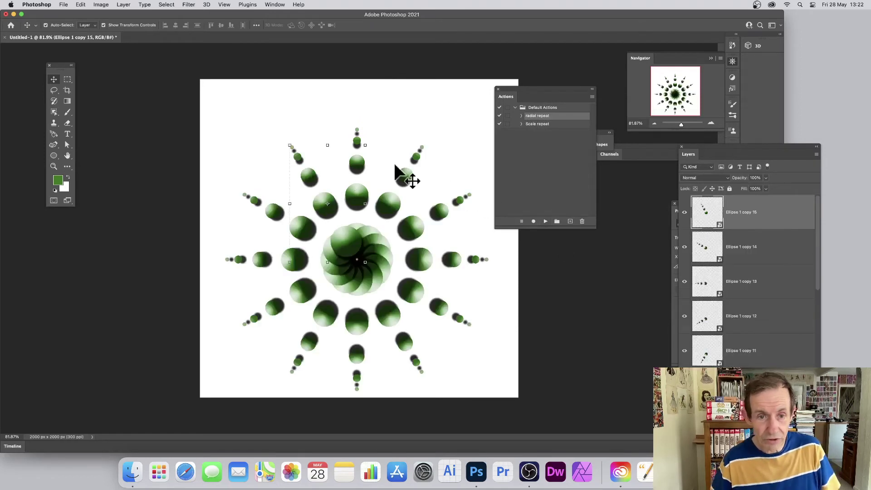
pyautogui.press('super+z')
pyautogui.press('super+z')
pyautogui.press('super+z')
pyautogui.press('super+z')
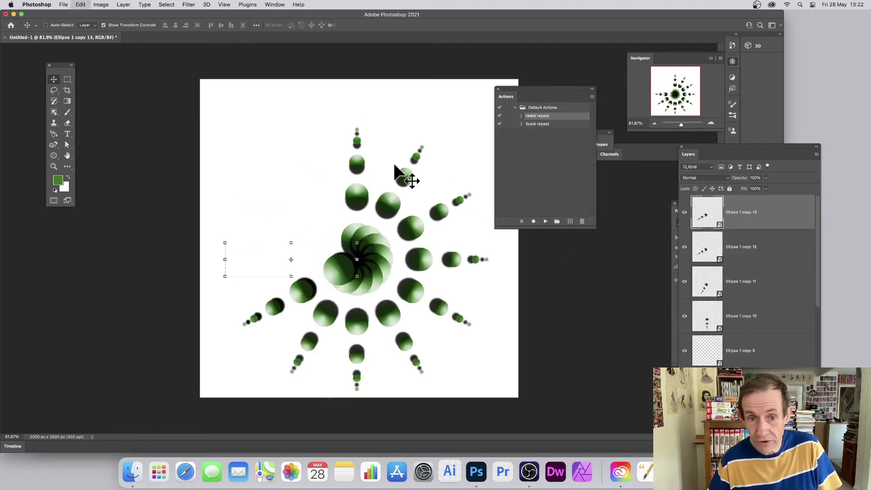
pyautogui.press('super+z')
pyautogui.press('super+z')
pyautogui.press('super+z')
pyautogui.press('super+z')
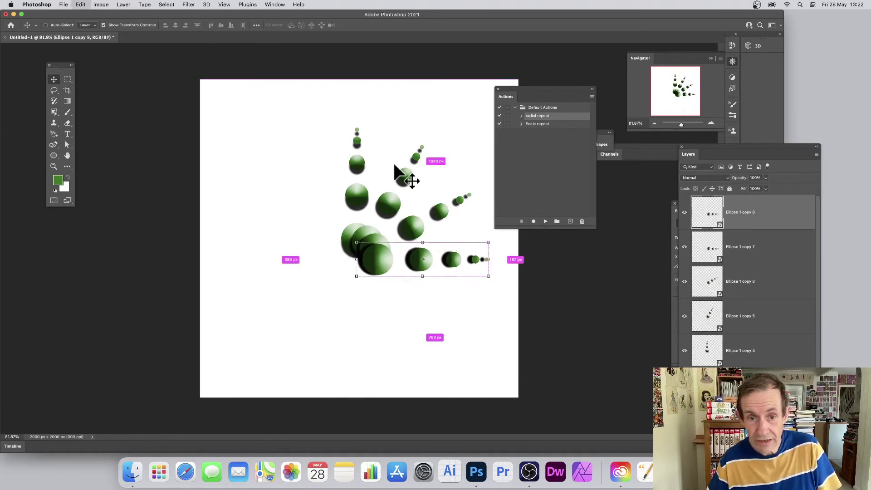
pyautogui.press('super+z')
pyautogui.press('super+z')
pyautogui.press('super+z')
pyautogui.press('super+z')
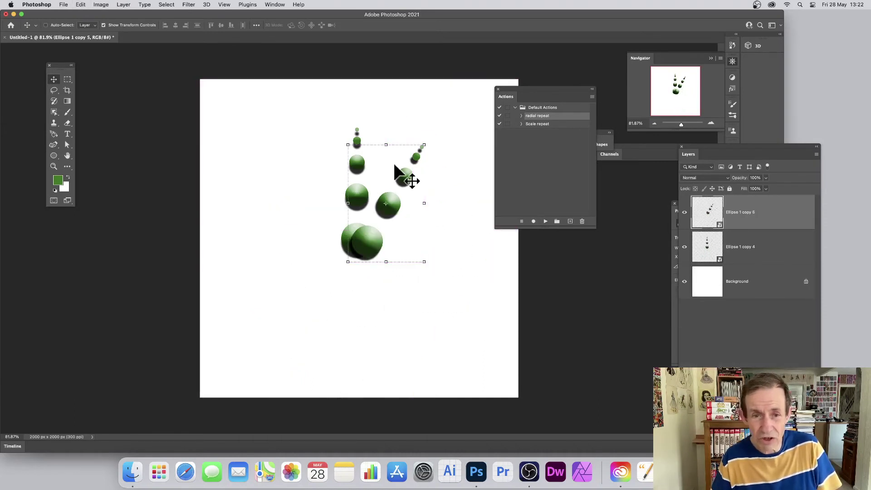
pyautogui.press('super+z')
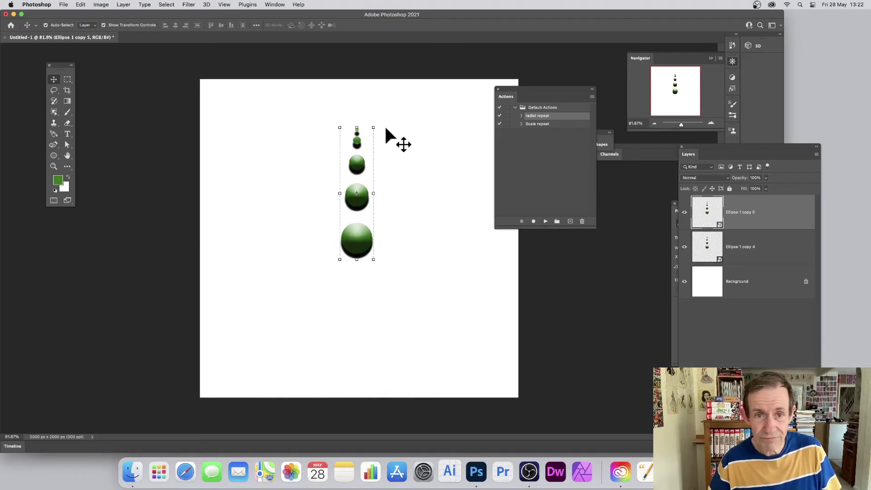
pyautogui.moveTo(379, 121); pyautogui.dragTo(374, 272)
pyautogui.press('super+z')
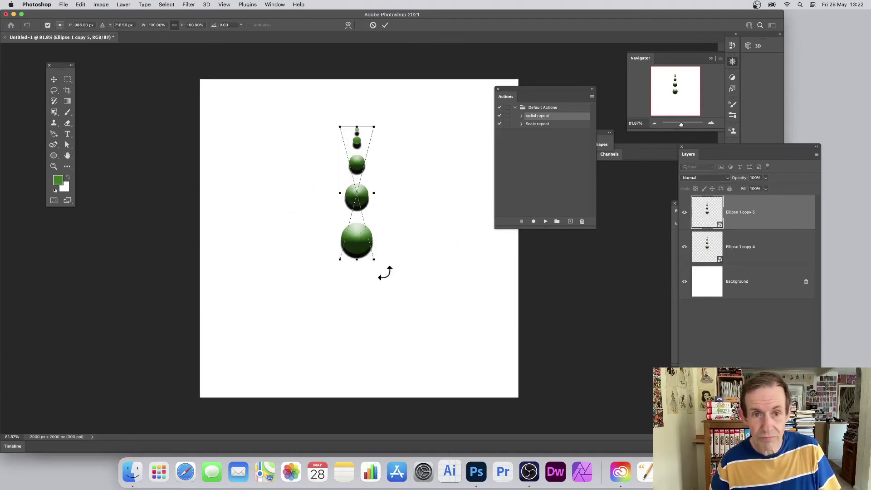
pyautogui.click(374, 26)
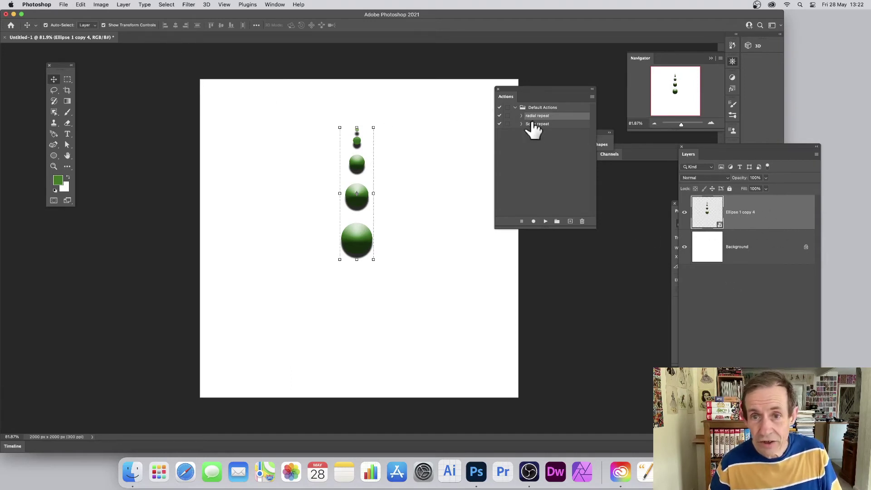
# Step: Run the radial repeat action on the styled circle column, and undo a trial move of its last rotated copy
pyautogui.click(545, 221)
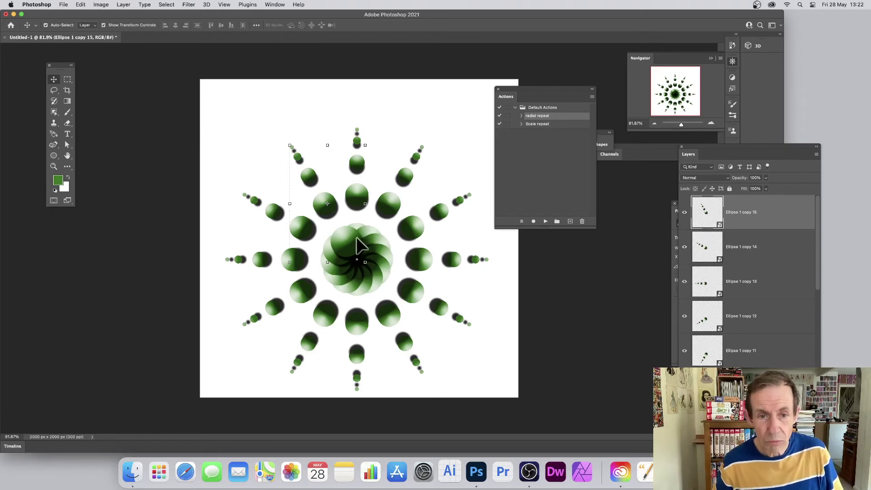
pyautogui.moveTo(355, 247); pyautogui.dragTo(352, 225)
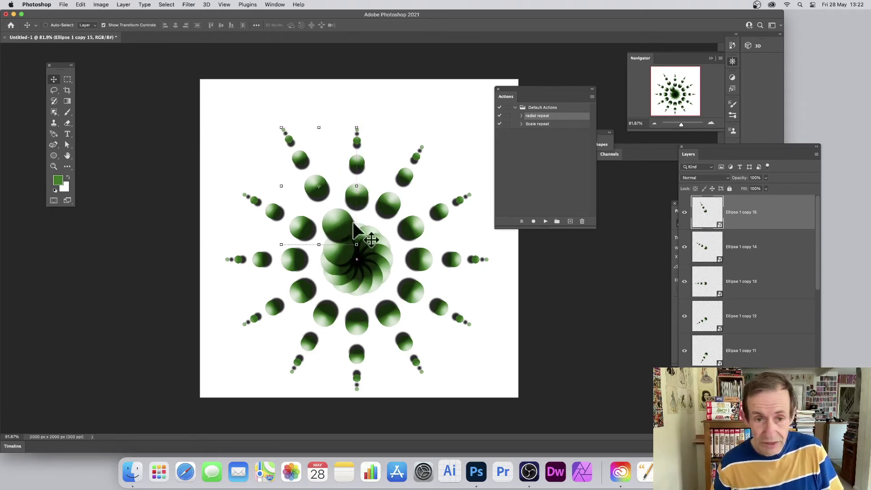
pyautogui.press('super+z')
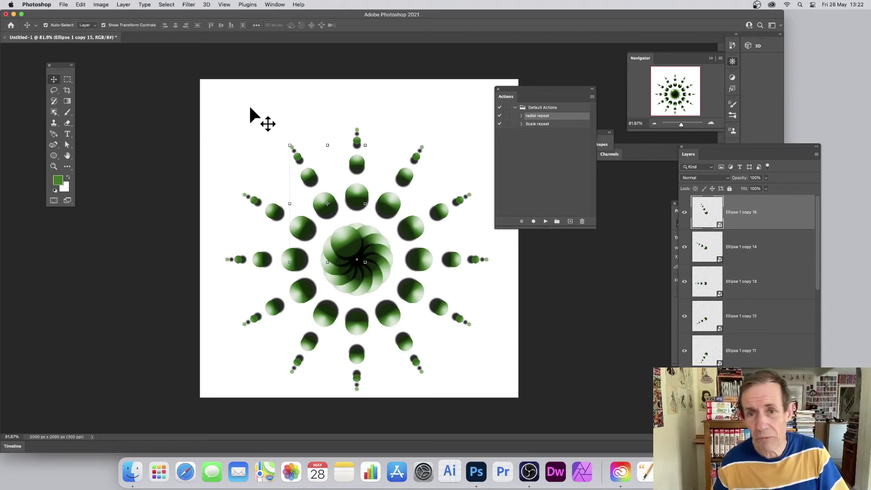
# Step: Open the nested smart objects from the uppermost layer of the radial pattern down to the contents of the original green circle
pyautogui.doubleClick(719, 226)
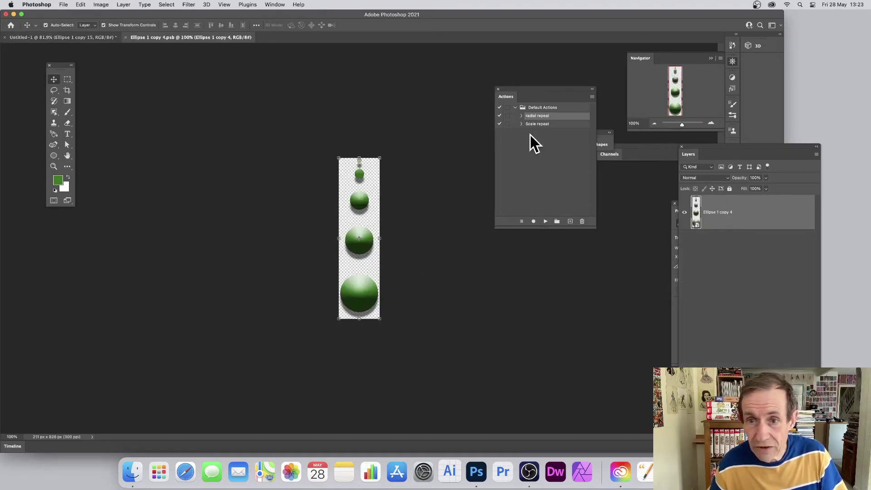
pyautogui.doubleClick(697, 217)
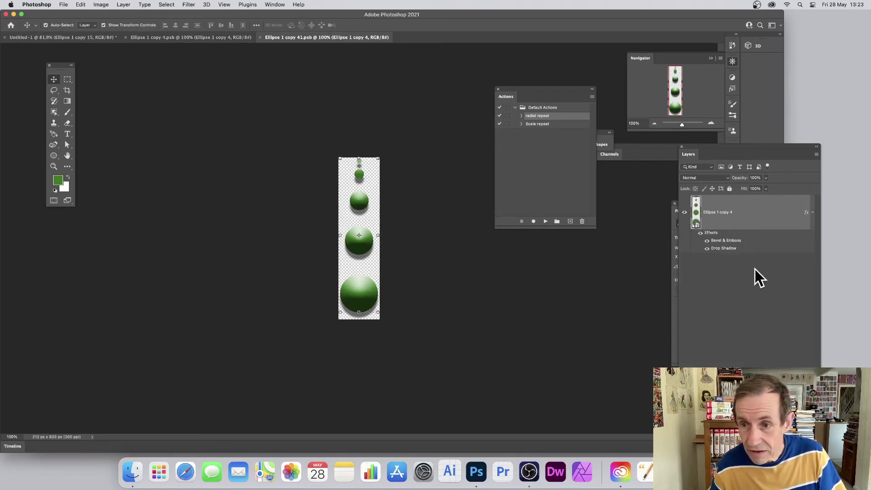
pyautogui.doubleClick(697, 223)
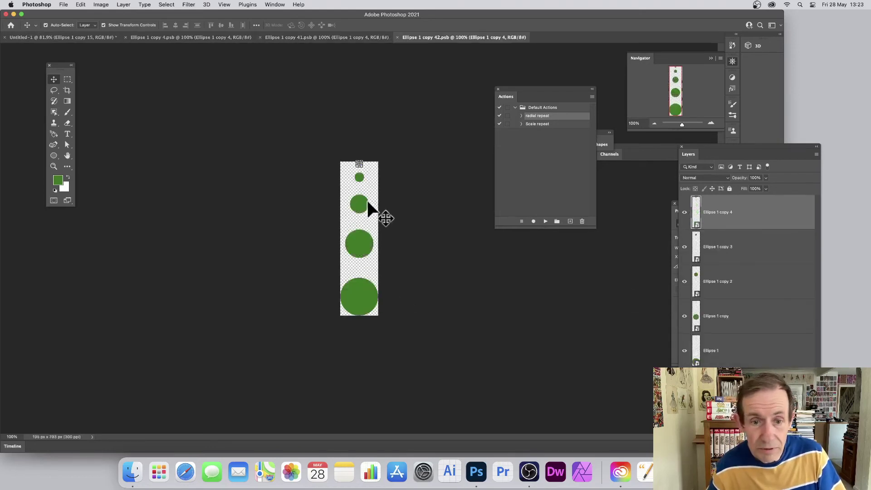
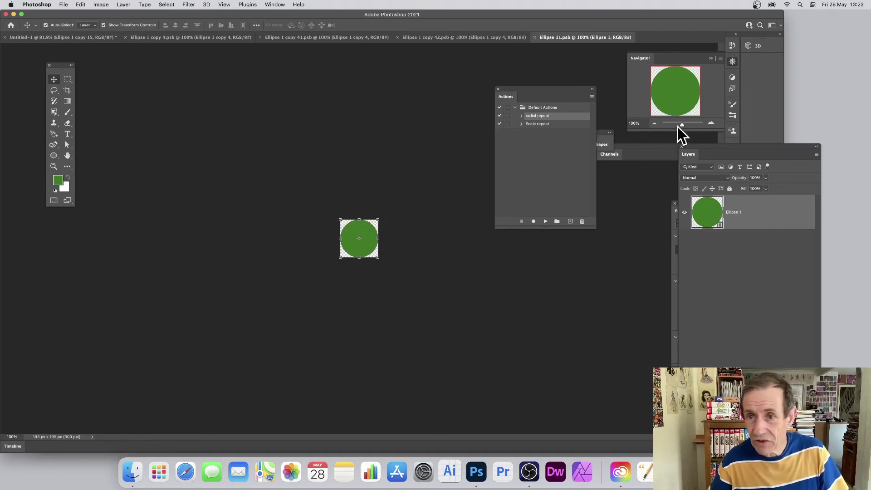
pyautogui.moveTo(680, 124); pyautogui.dragTo(689, 124)
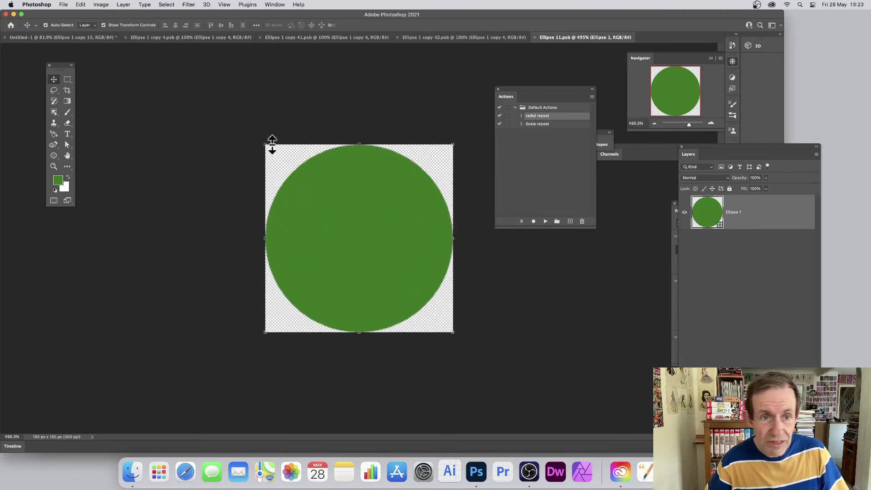
# Step: Scale the green circle down to about 68.5% and centre it on the canvas
pyautogui.moveTo(266, 145); pyautogui.dragTo(300, 176)
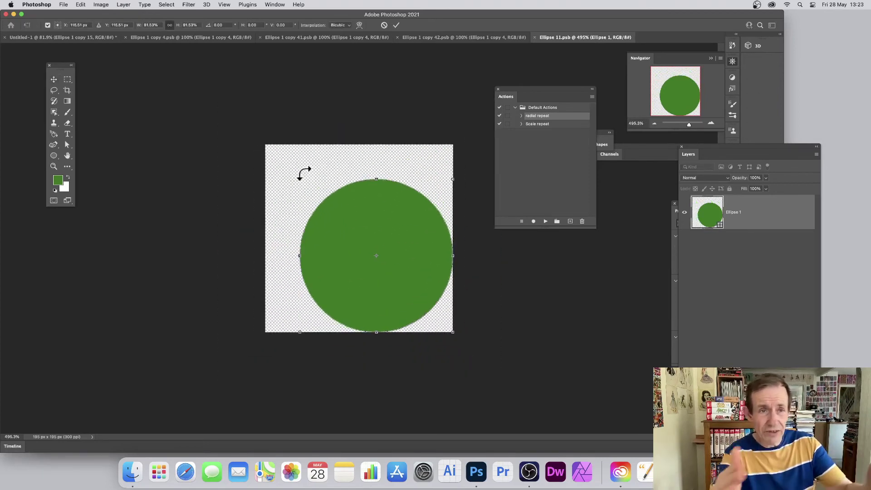
pyautogui.click(127, 4)
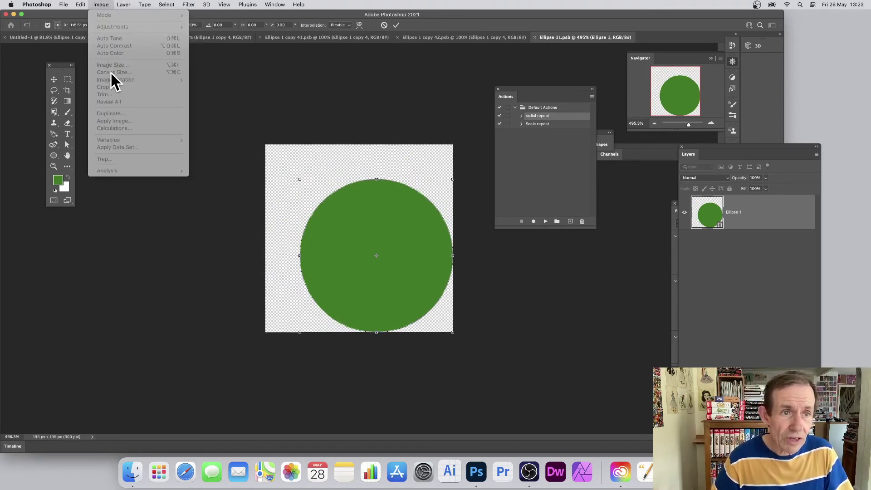
pyautogui.click(439, 128)
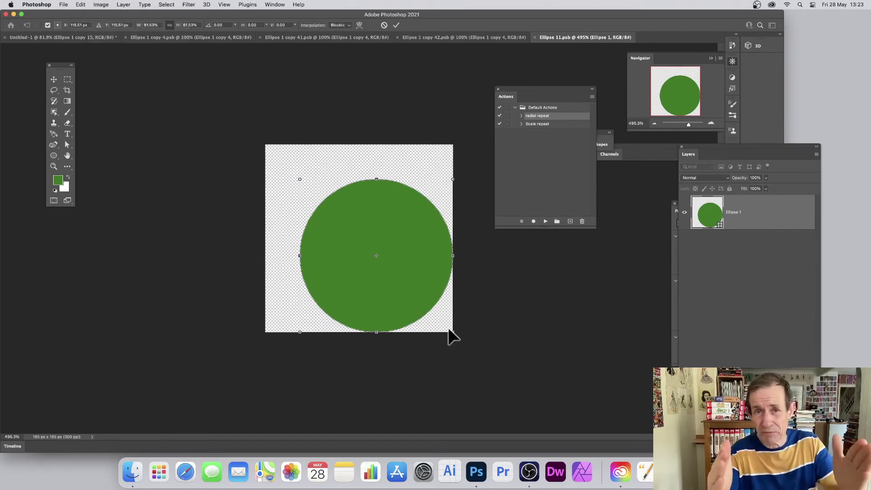
pyautogui.moveTo(452, 334); pyautogui.dragTo(429, 308)
pyautogui.moveTo(391, 262); pyautogui.dragTo(383, 210)
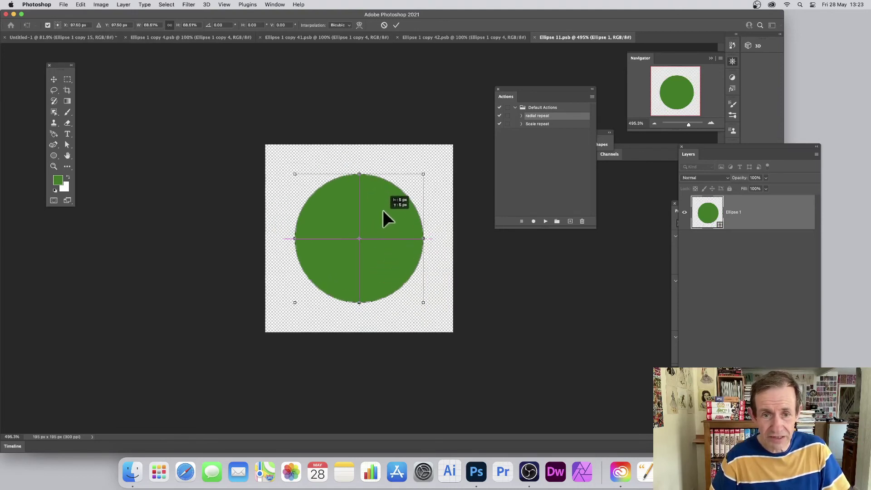
pyautogui.click(396, 26)
# Step: Draw an ellipse about 71 by 73 px inside the green circle and fill it with magenta
pyautogui.click(54, 156)
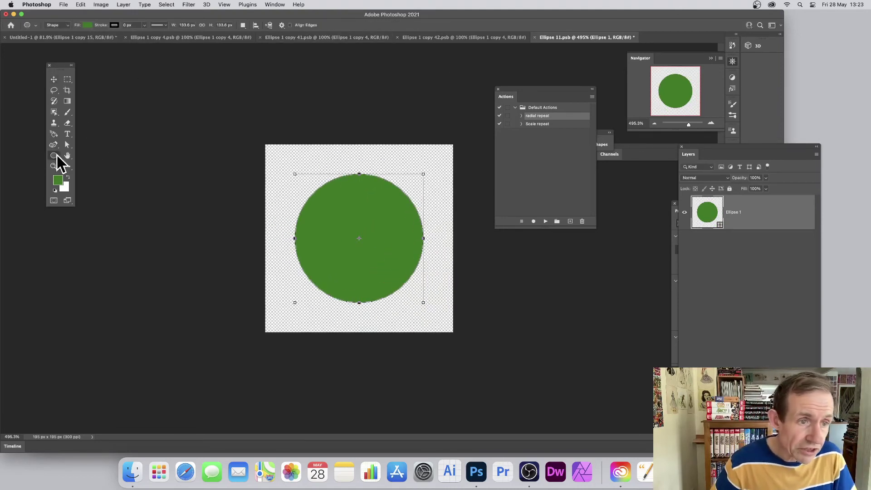
pyautogui.moveTo(325, 198); pyautogui.dragTo(394, 266)
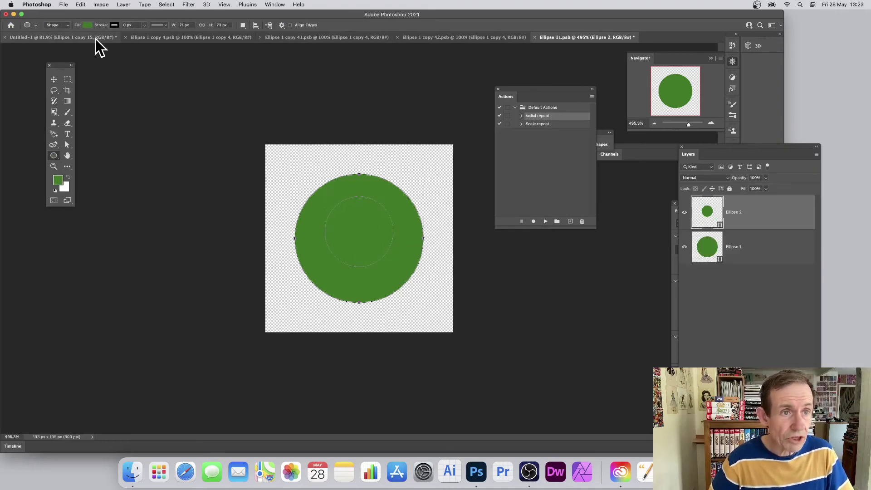
pyautogui.click(87, 25)
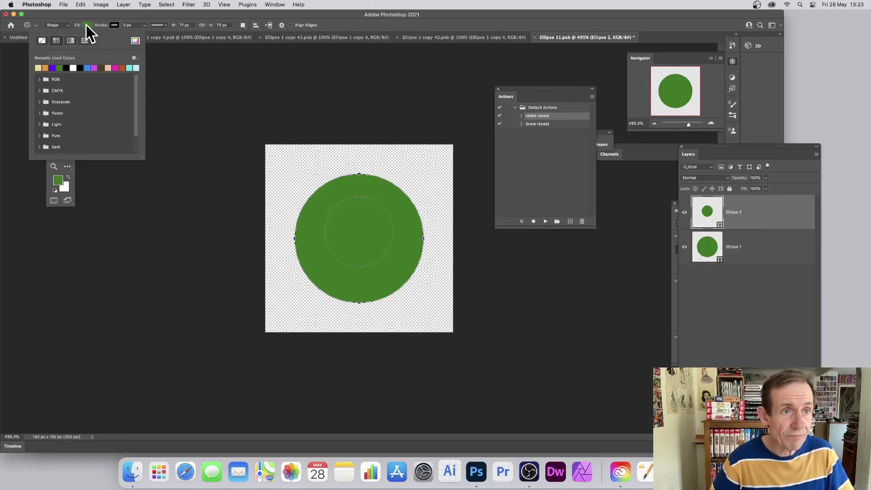
pyautogui.click(94, 68)
# Step: Draw a smaller ellipse about 26 by 28 px inside the magenta one and fill it with blue
pyautogui.moveTo(349, 214)
pyautogui.mouseDown()
pyautogui.moveTo(369, 233)
pyautogui.moveTo(381, 229)
pyautogui.mouseUp()
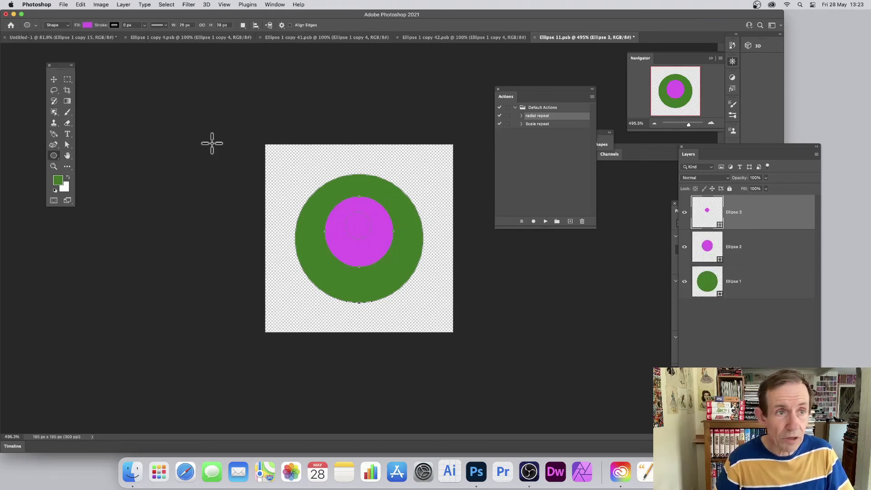
pyautogui.click(88, 26)
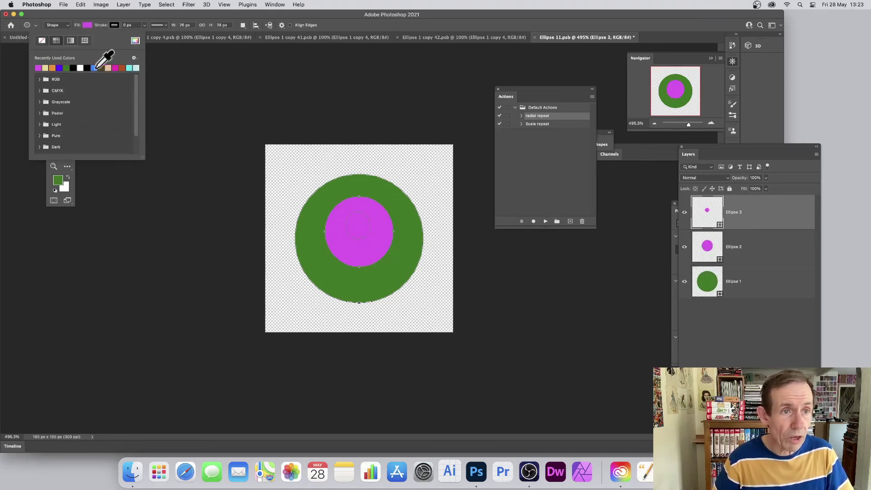
pyautogui.click(101, 68)
pyautogui.press('Escape')
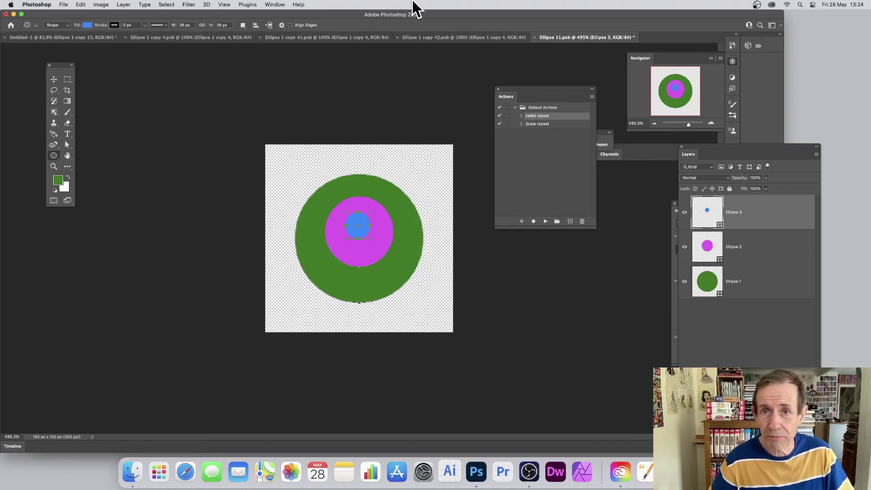
# Step: Save and close each nested smart object document in turn, from Ellipse 11.psb up to Ellipse 1 copy 4.psb
pyautogui.click(535, 38)
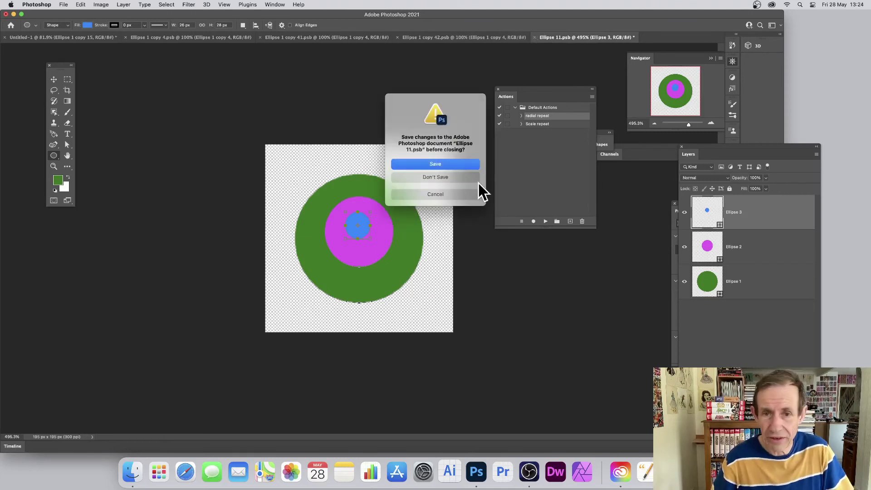
pyautogui.click(443, 164)
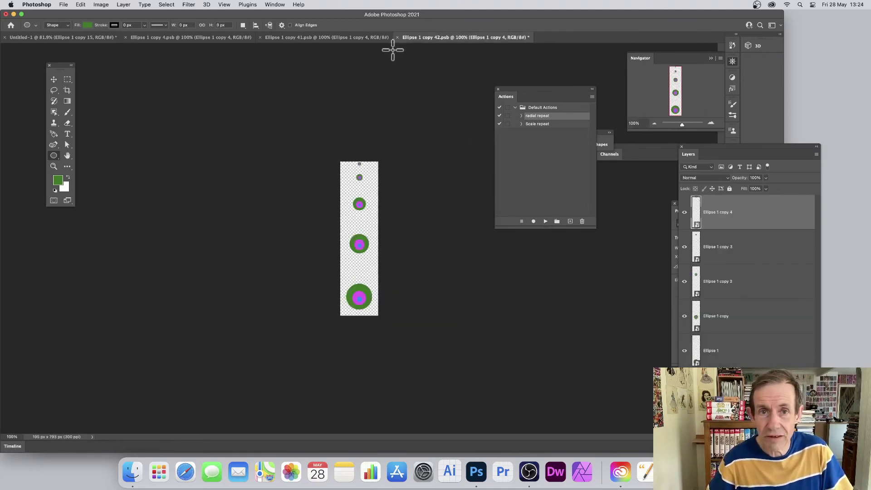
pyautogui.click(397, 39)
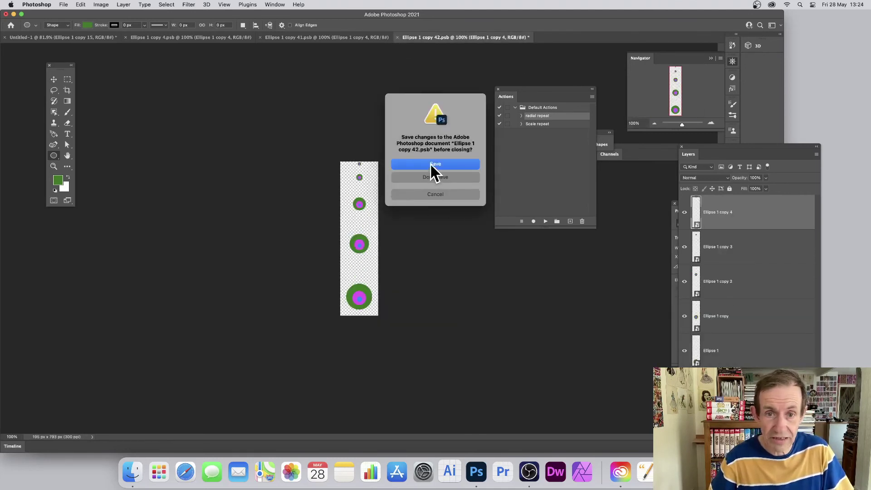
pyautogui.click(431, 165)
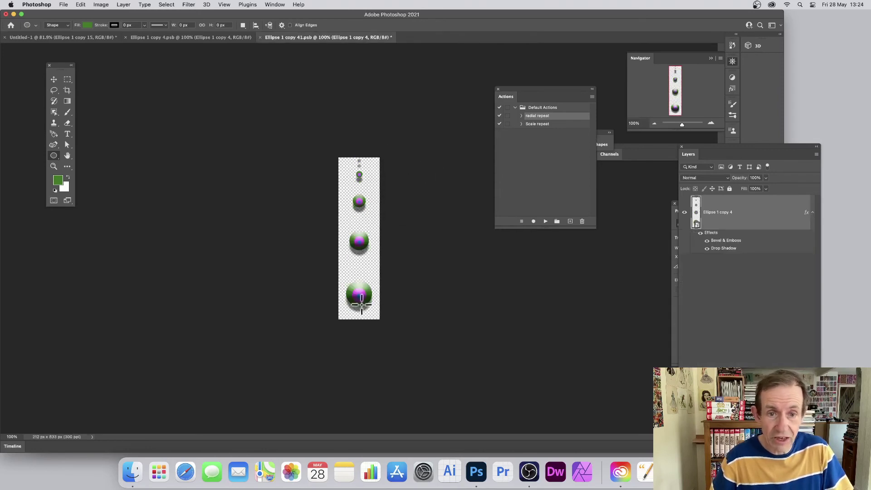
pyautogui.click(261, 38)
pyautogui.click(448, 163)
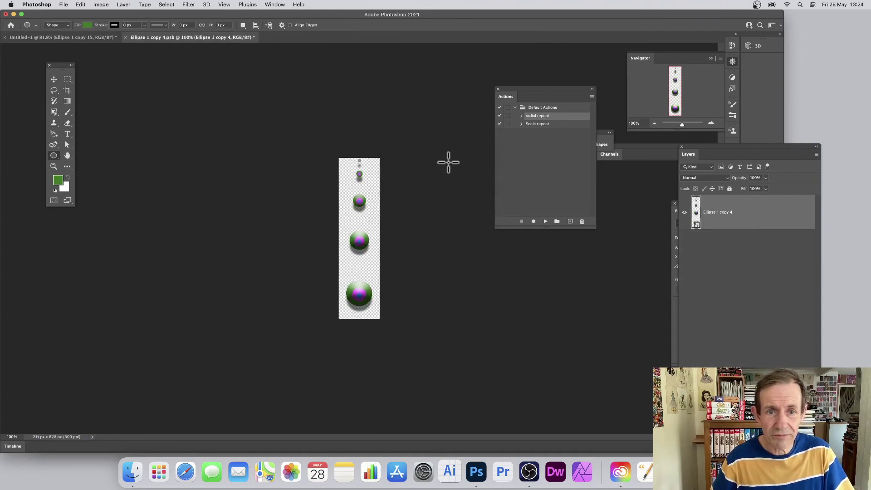
pyautogui.click(127, 38)
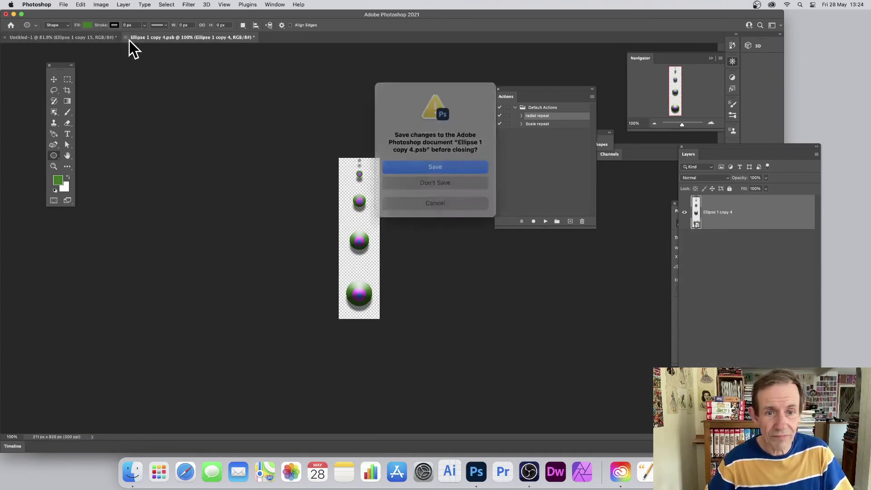
pyautogui.click(435, 162)
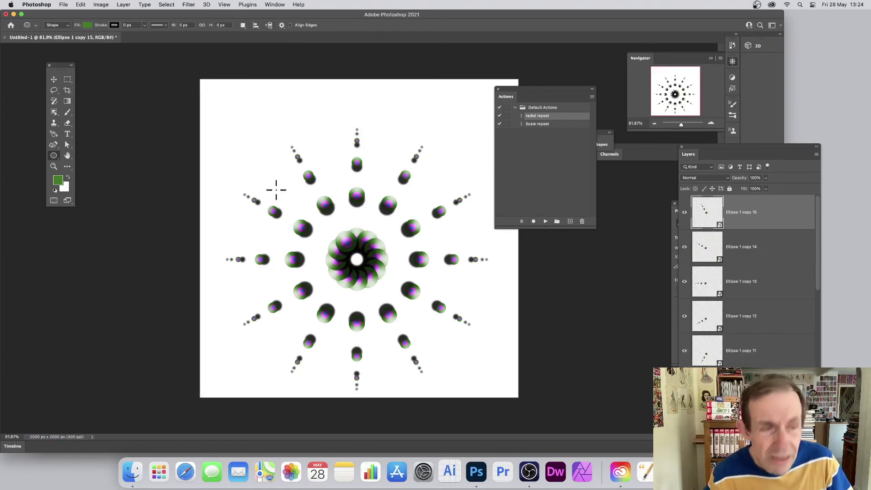
# Step: Open the contents of the uppermost layer's smart object and widen its canvas to 400 pixels
pyautogui.click(54, 79)
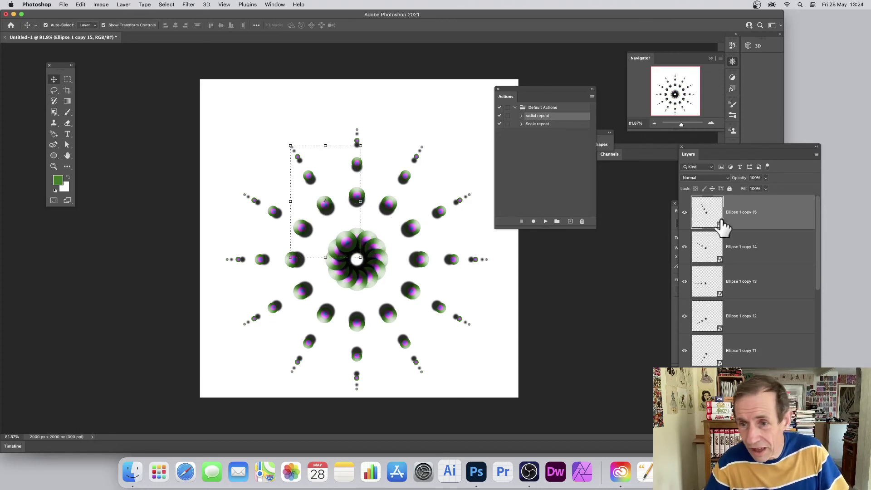
pyautogui.doubleClick(704, 220)
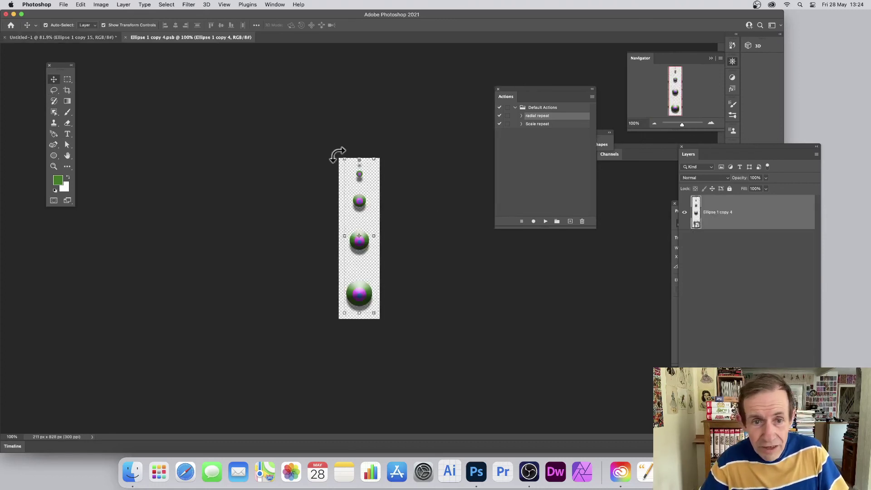
pyautogui.moveTo(323, 143); pyautogui.dragTo(393, 339)
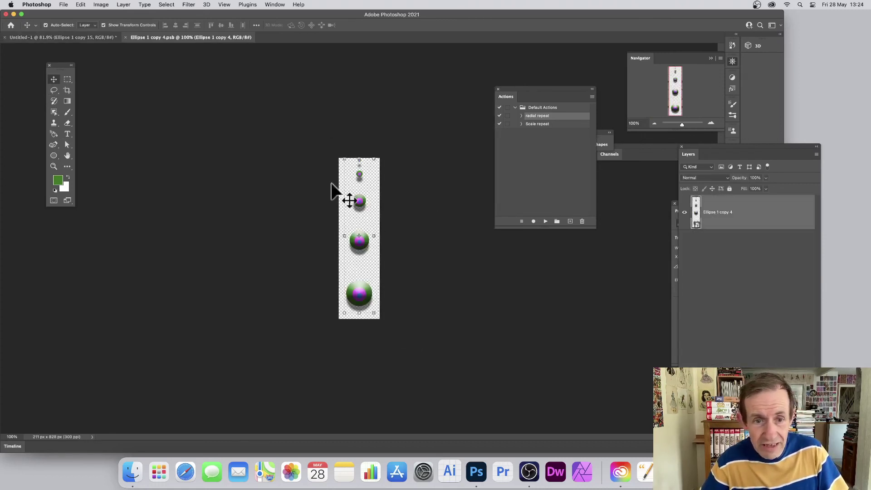
pyautogui.click(100, 4)
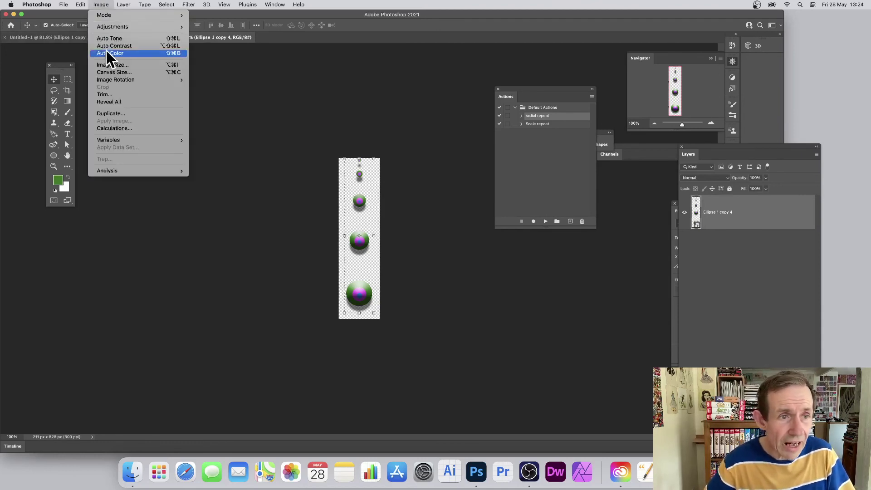
pyautogui.click(105, 69)
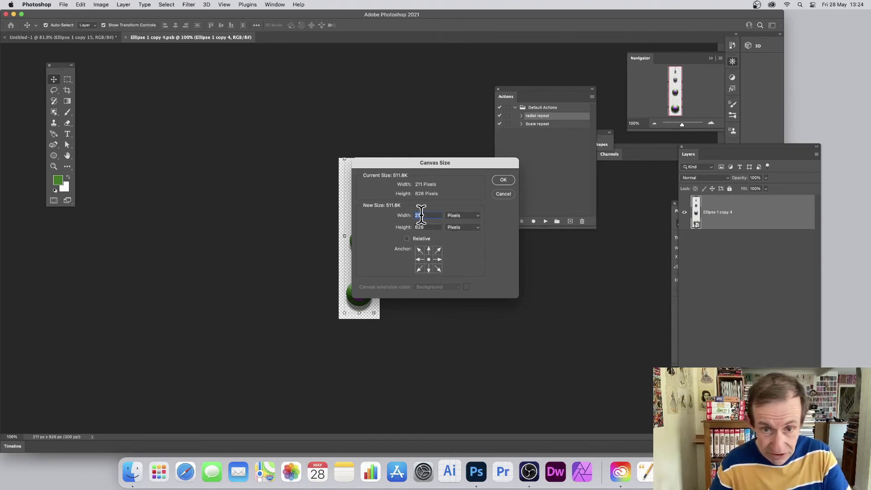
pyautogui.write('400')
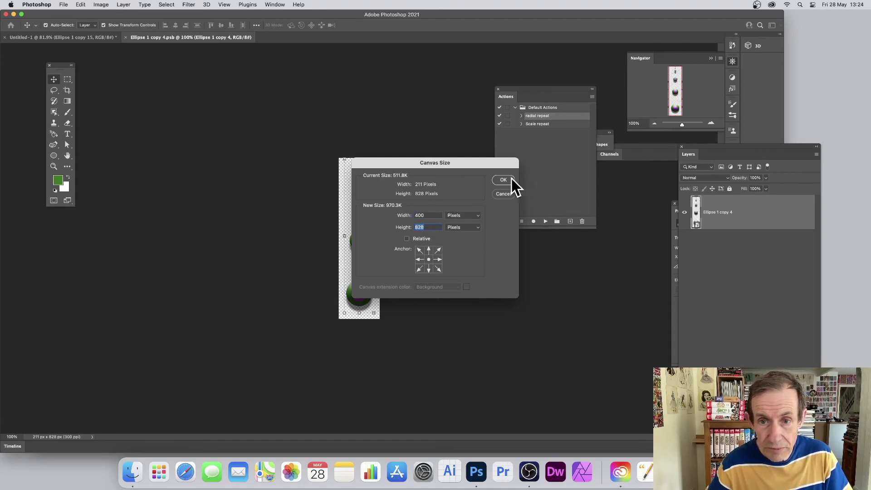
pyautogui.click(503, 180)
# Step: Scale the circle column to about 70%, rotate it about -19°, and position it in the lower part of the canvas
pyautogui.moveTo(344, 159); pyautogui.dragTo(351, 195)
pyautogui.moveTo(350, 243); pyautogui.dragTo(346, 229)
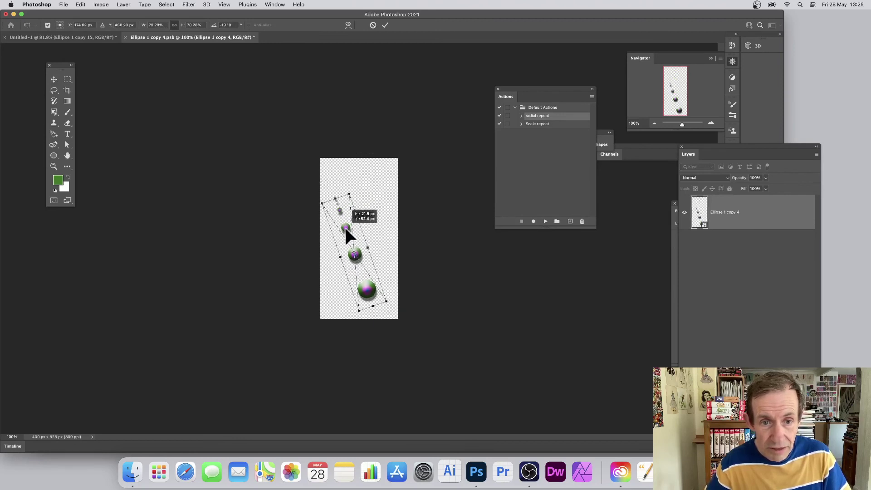
pyautogui.press('Return')
pyautogui.press('cmd+t')
pyautogui.moveTo(379, 244); pyautogui.dragTo(355, 253)
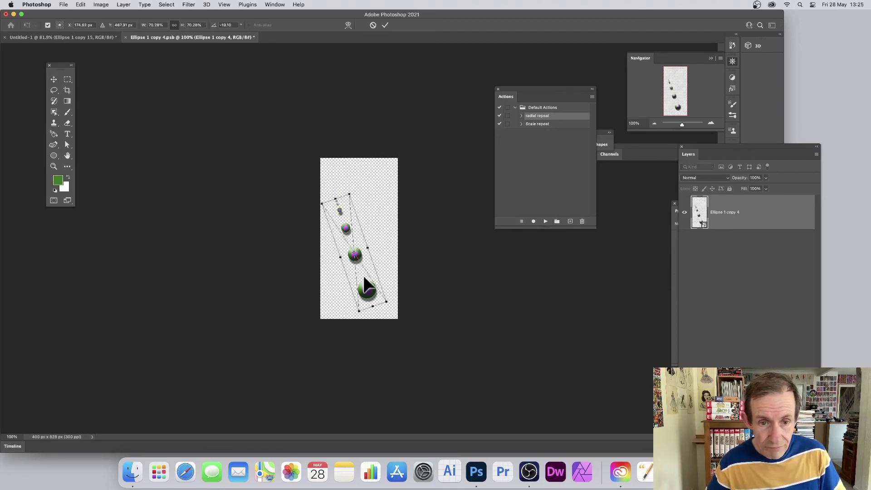
pyautogui.press('Return')
# Step: Duplicate the tilted circle column, place the copy rotated to about 161° over the original's upper part, and save and close the smart object
pyautogui.moveTo(370, 290); pyautogui.dragTo(388, 254)
pyautogui.hotkey('ctrl', 't')
pyautogui.moveTo(387, 166); pyautogui.dragTo(346, 254)
pyautogui.moveTo(341, 190); pyautogui.dragTo(343, 176)
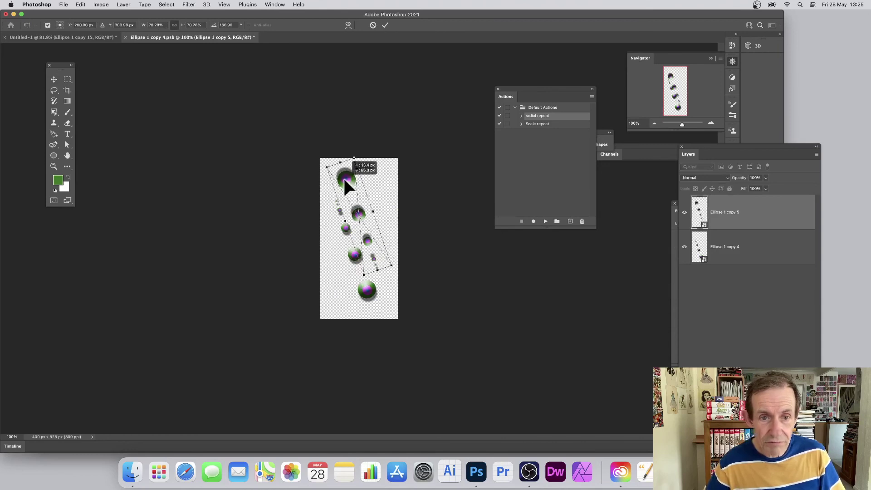
pyautogui.click(385, 25)
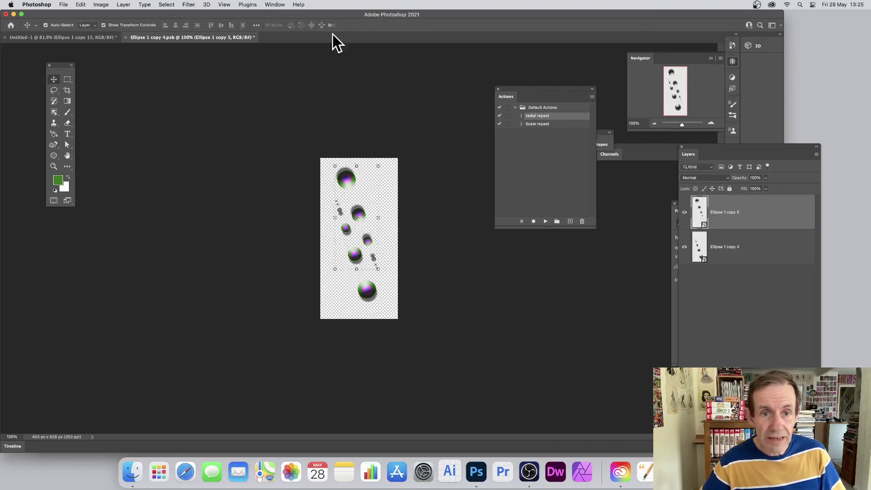
pyautogui.click(125, 37)
pyautogui.click(444, 166)
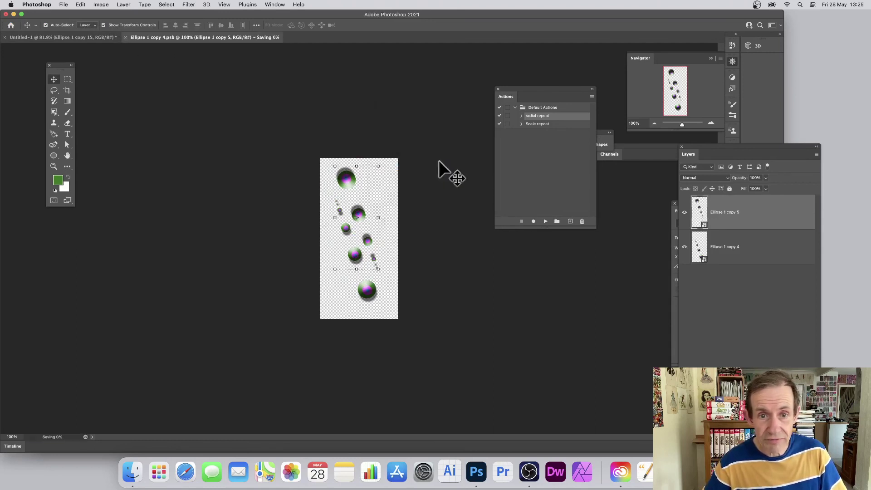